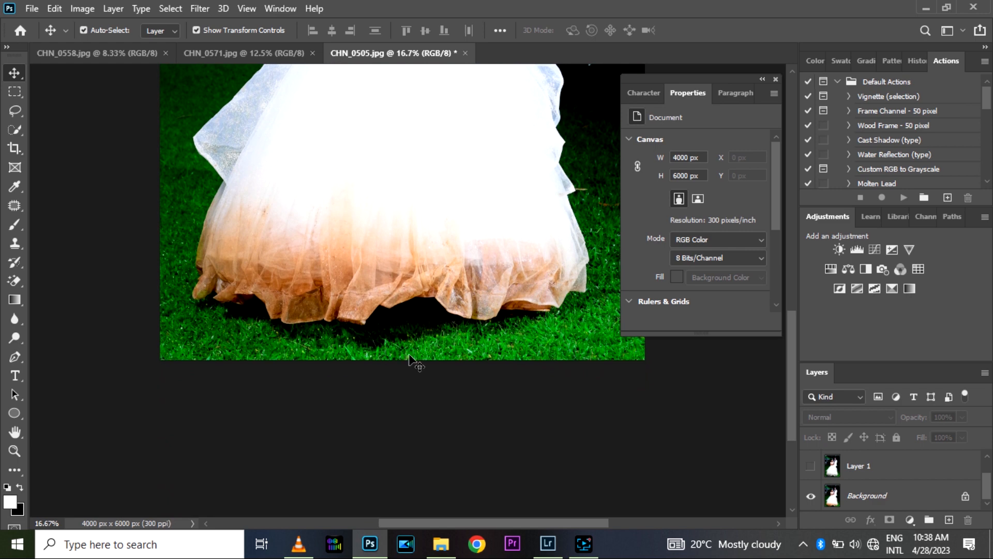
# - Compare the dress hem before and after the edit by toggling Layer 1's visibility in CHN_0505.jpg
pyautogui.hotkey('ctrl', '+')
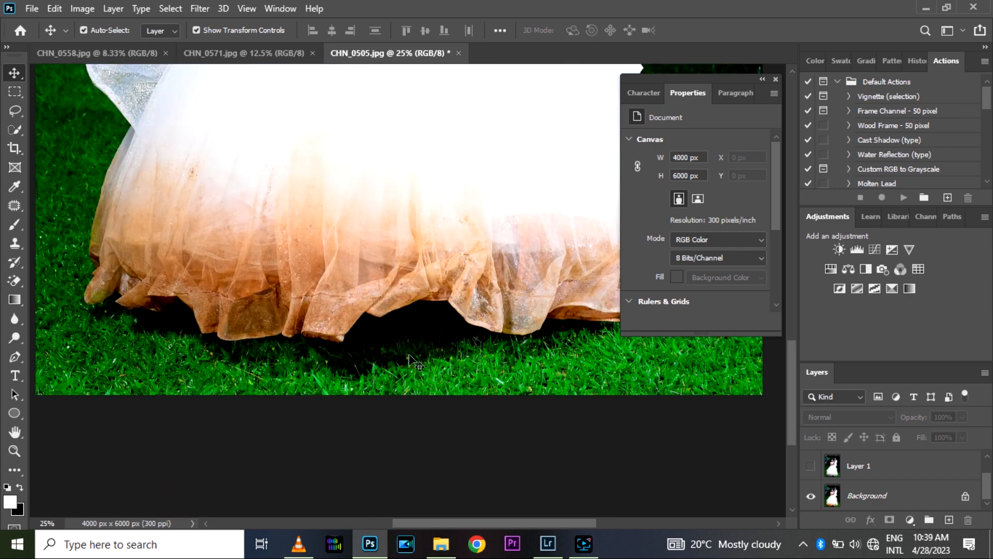
pyautogui.click(813, 468)
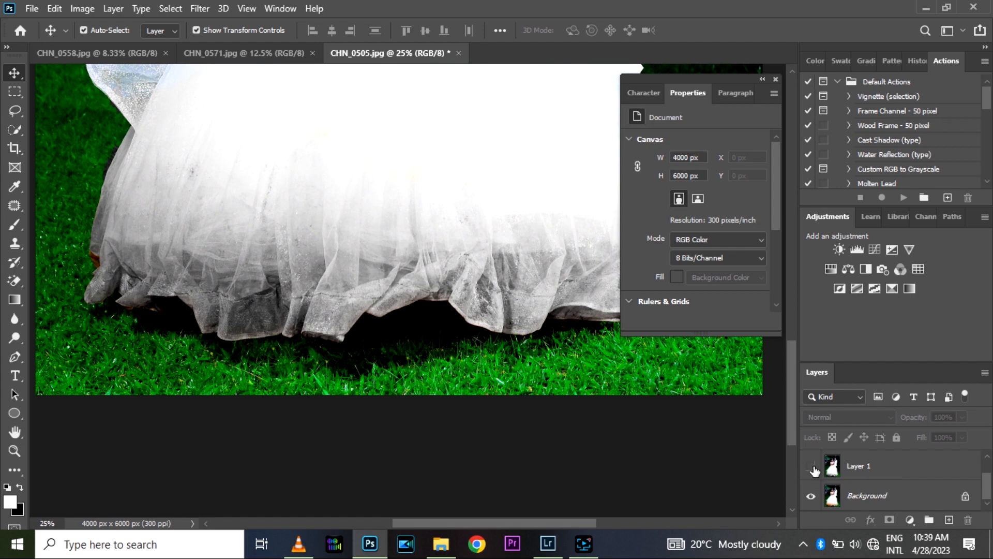
pyautogui.click(813, 469)
pyautogui.click(813, 469)
pyautogui.hotkey('ctrl', '0')
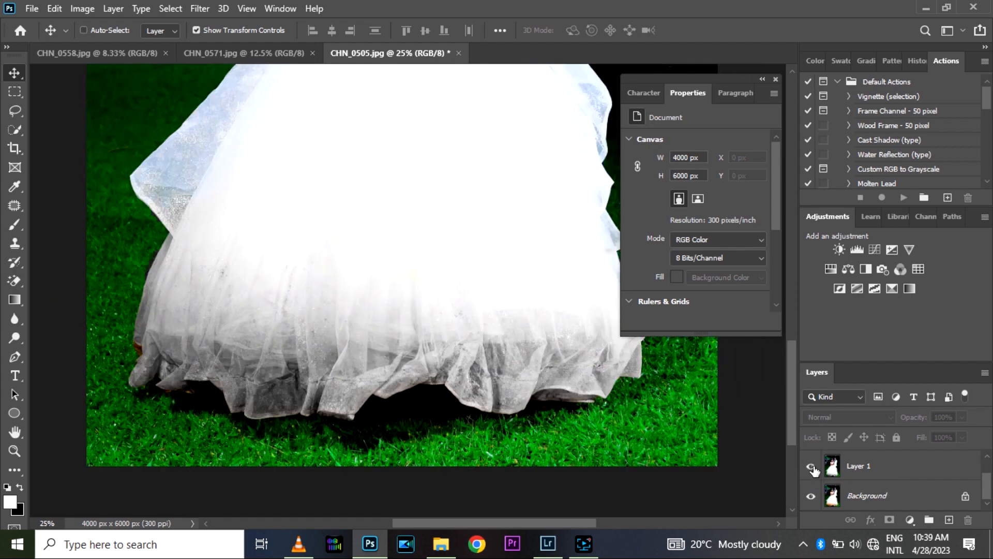
pyautogui.click(724, 538)
pyautogui.click(401, 325)
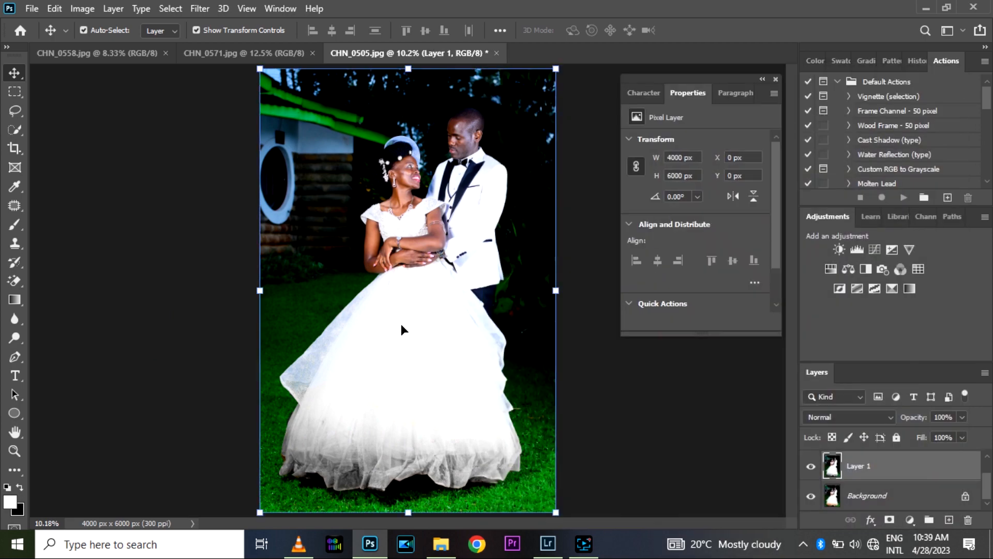
# - Switch to the CHN_0558.jpg image and examine the stained hem of the wedding dress up close
pyautogui.click(243, 53)
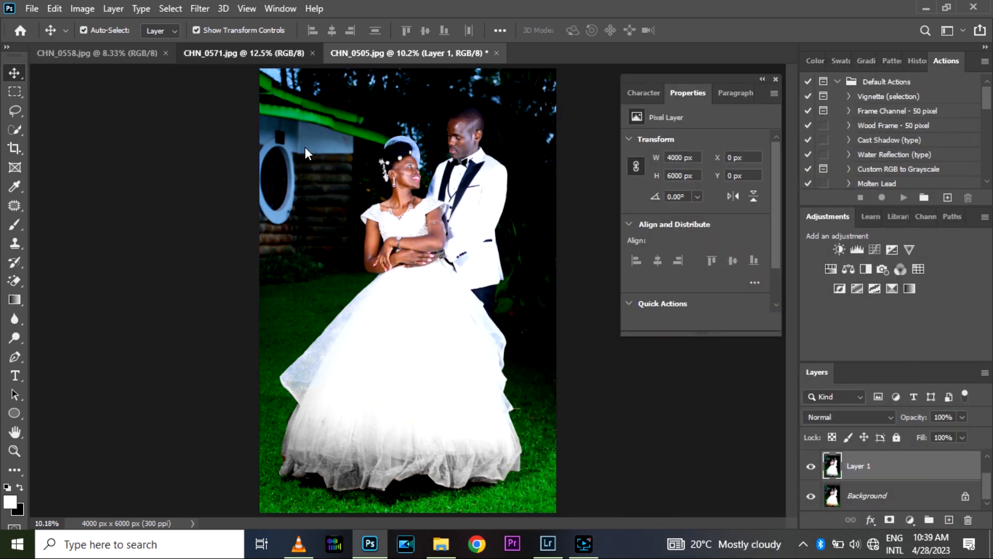
pyautogui.click(95, 52)
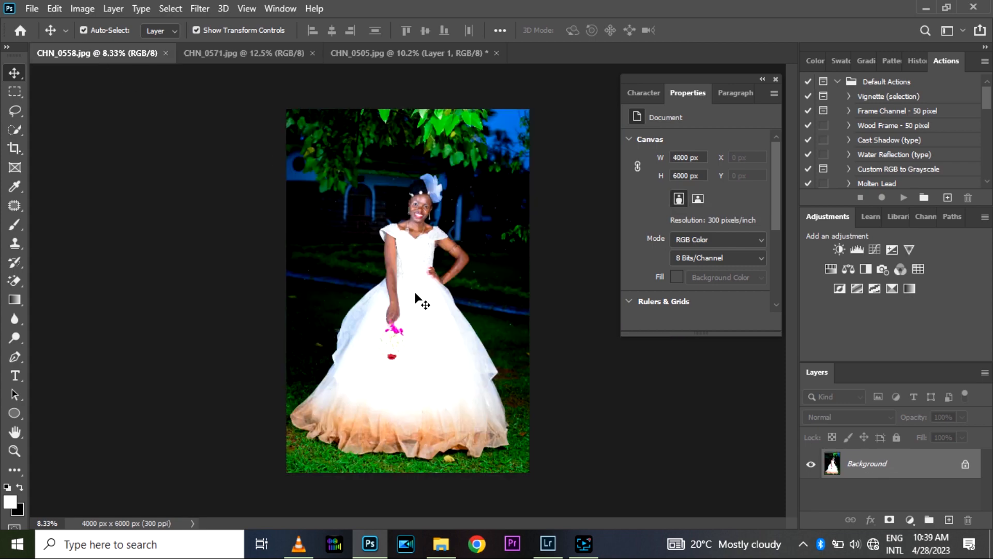
pyautogui.hotkey('ctrl', '+')
pyautogui.hotkey('ctrl', '+')
pyautogui.hotkey('ctrl', '+')
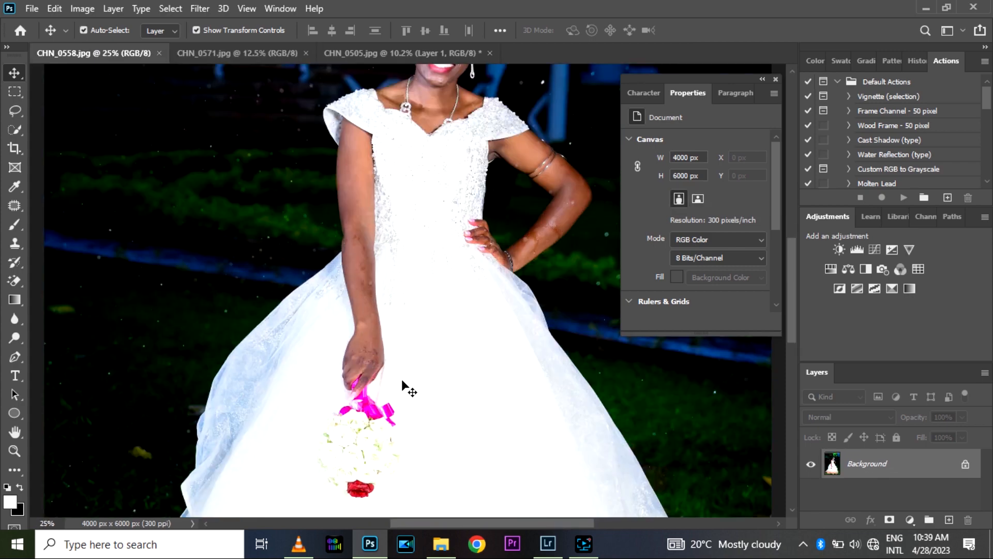
pyautogui.moveTo(365, 435); pyautogui.dragTo(325, 318)
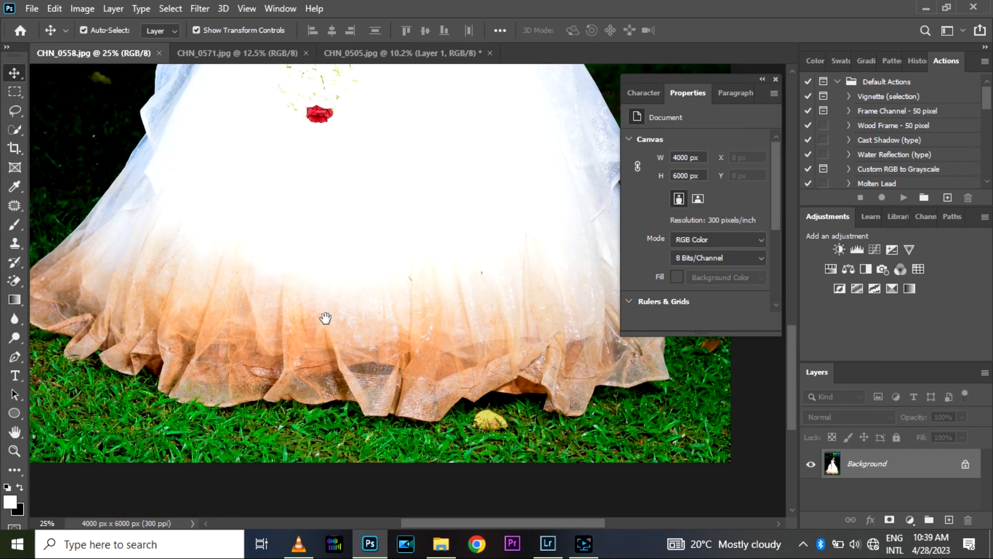
pyautogui.hotkey('ctrl', '0')
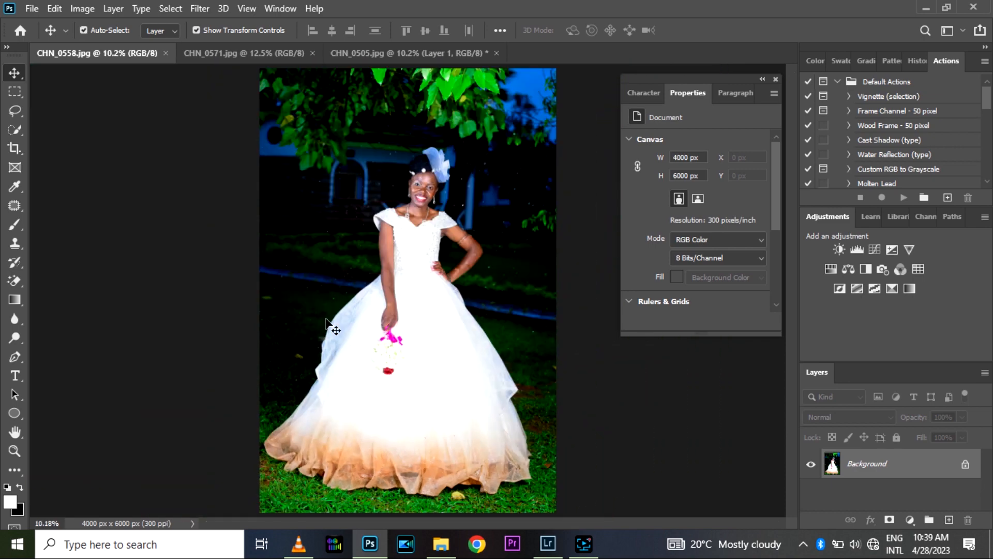
# - Duplicate the Background layer and select the whole wedding dress on the copy with the Quick Selection tool
pyautogui.hotkey('ctrl', 'j')
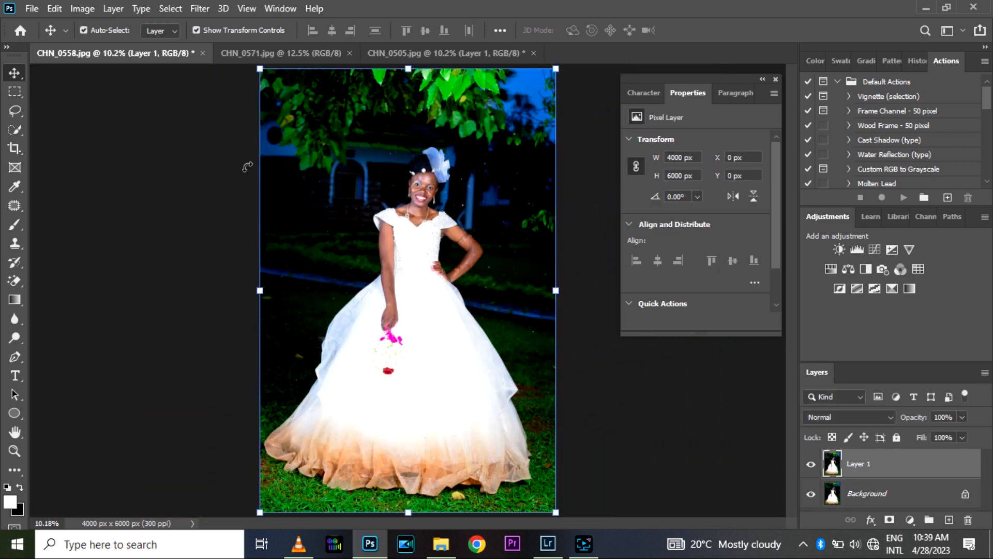
pyautogui.click(20, 133)
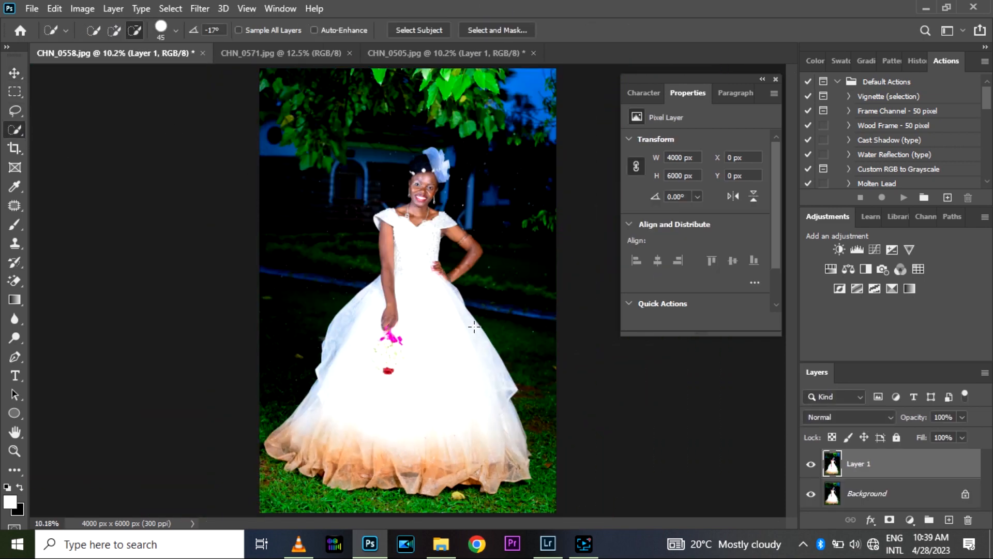
pyautogui.moveTo(366, 466)
pyautogui.mouseDown()
pyautogui.moveTo(492, 478)
pyautogui.moveTo(502, 467)
pyautogui.moveTo(484, 407)
pyautogui.mouseUp()
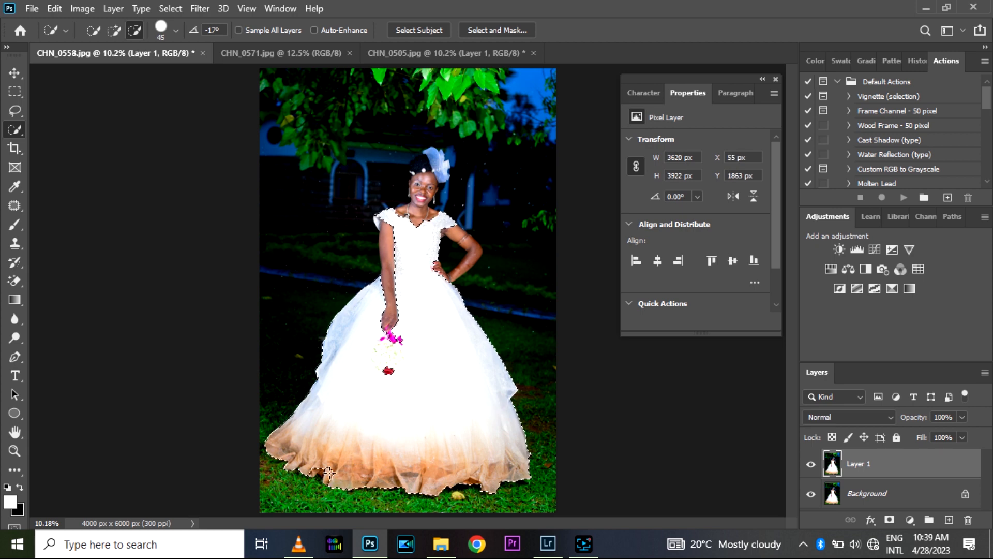
# - Subtract the bouquet in front of the skirt from the dress selection
pyautogui.click(114, 30)
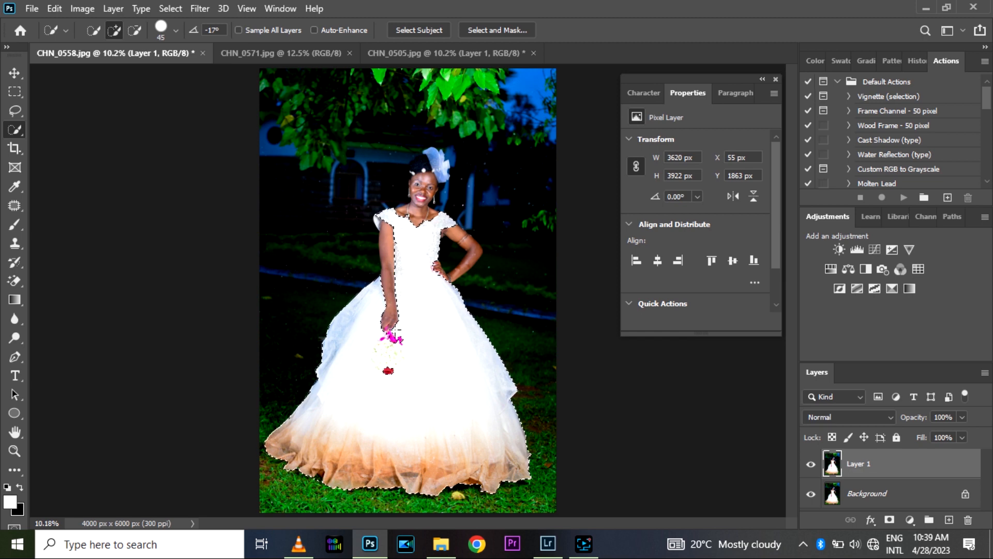
pyautogui.scroll(2, 393, 334)
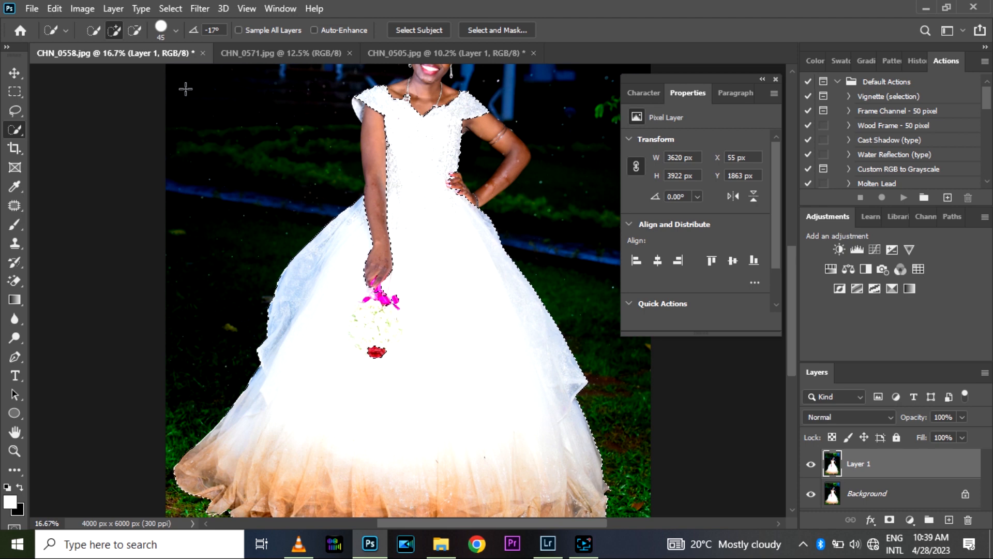
pyautogui.click(133, 31)
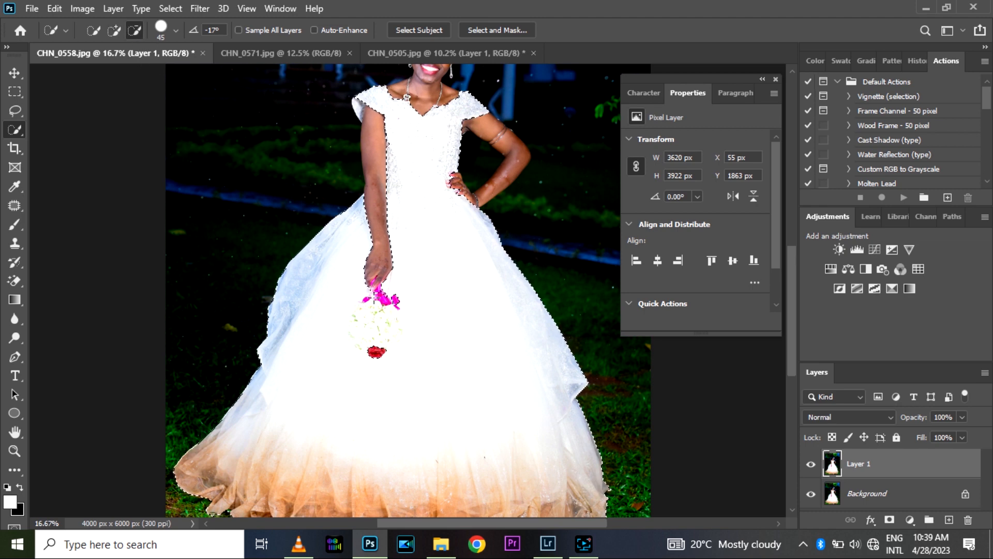
pyautogui.moveTo(370, 320); pyautogui.dragTo(365, 339)
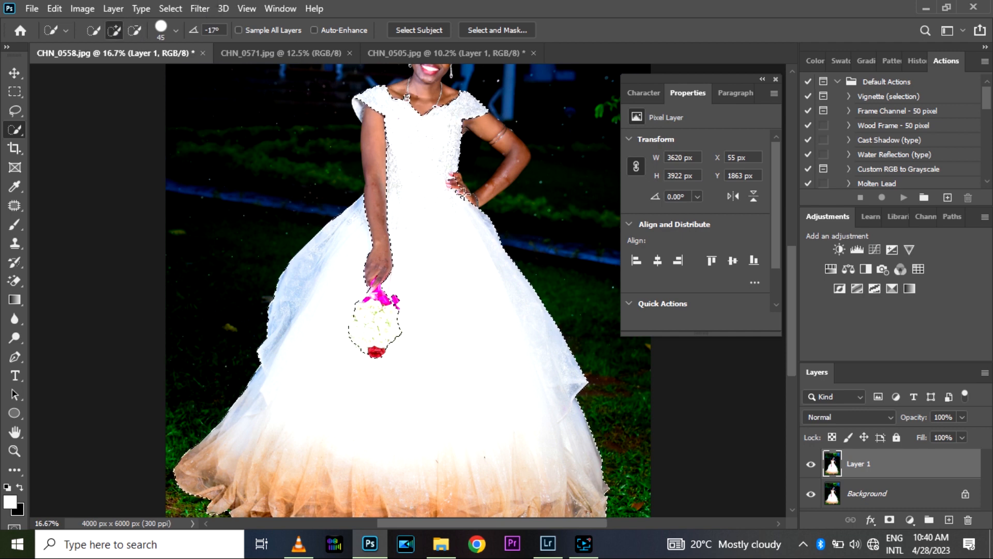
# - Refine the dress selection around the hand on the hip, subtracting the forearm area caught beside the wrist
pyautogui.moveTo(475, 194); pyautogui.dragTo(505, 187)
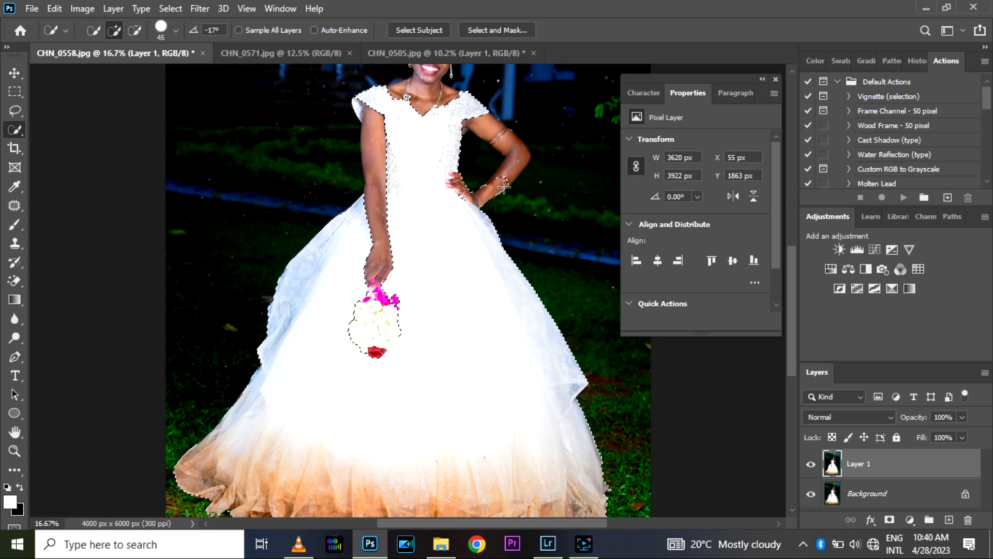
pyautogui.hotkey('ctrl', '+')
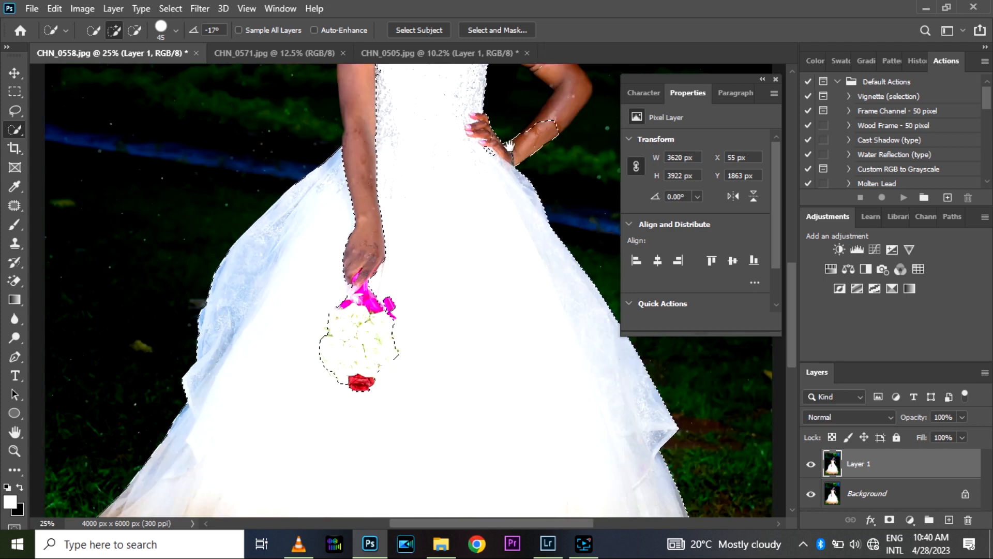
pyautogui.moveTo(504, 135); pyautogui.dragTo(437, 214)
pyautogui.click(134, 30)
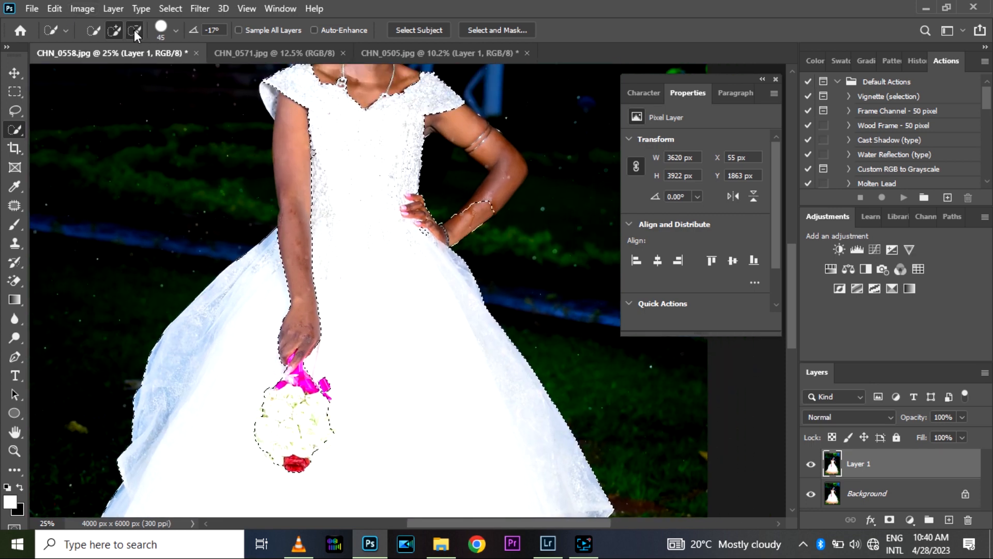
pyautogui.click(413, 207)
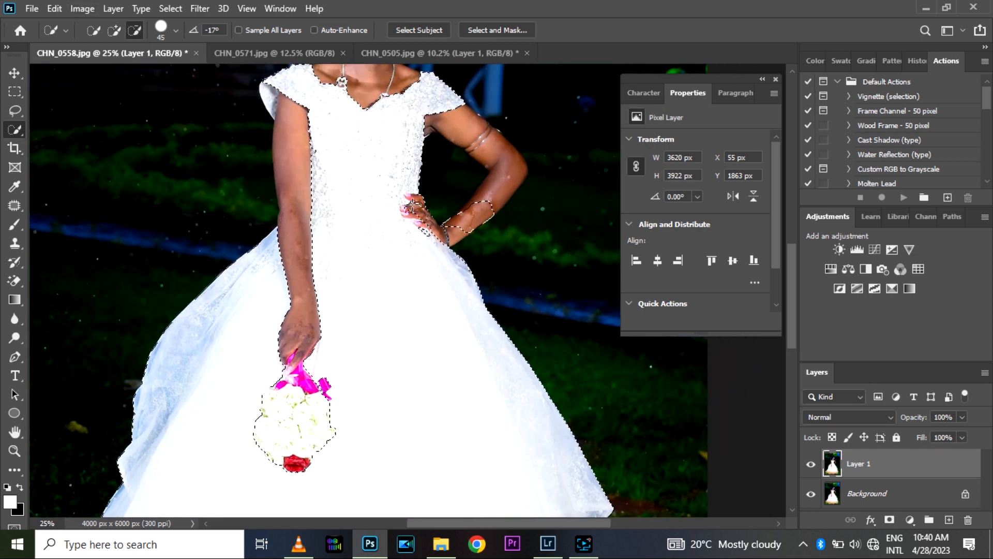
pyautogui.moveTo(447, 221)
pyautogui.mouseDown()
pyautogui.moveTo(471, 207)
pyautogui.moveTo(471, 239)
pyautogui.moveTo(459, 222)
pyautogui.moveTo(485, 213)
pyautogui.mouseUp()
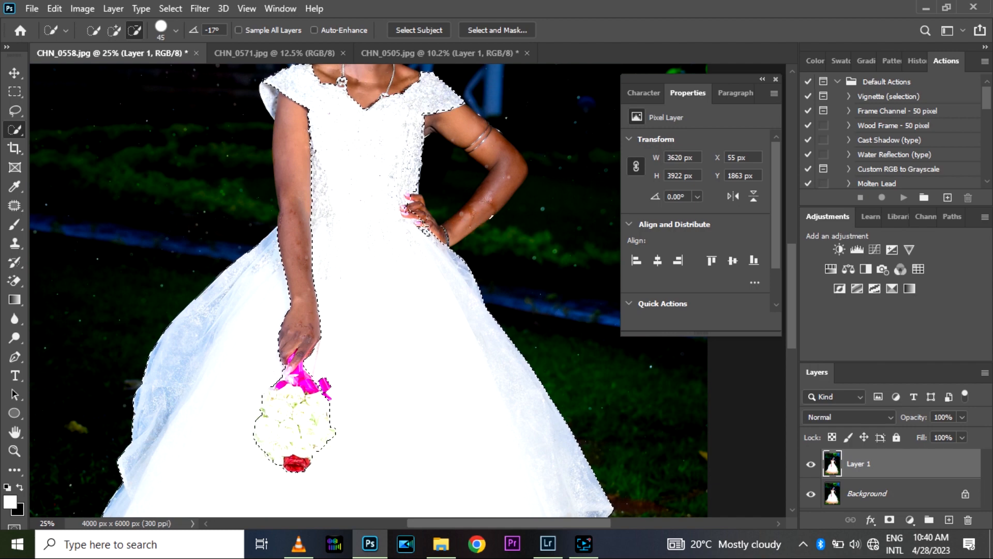
# - Subtract the fingers and painted nails of the hand on the hip from the dress selection
pyautogui.hotkey('ctrl', '+')
pyautogui.hotkey('ctrl', '+')
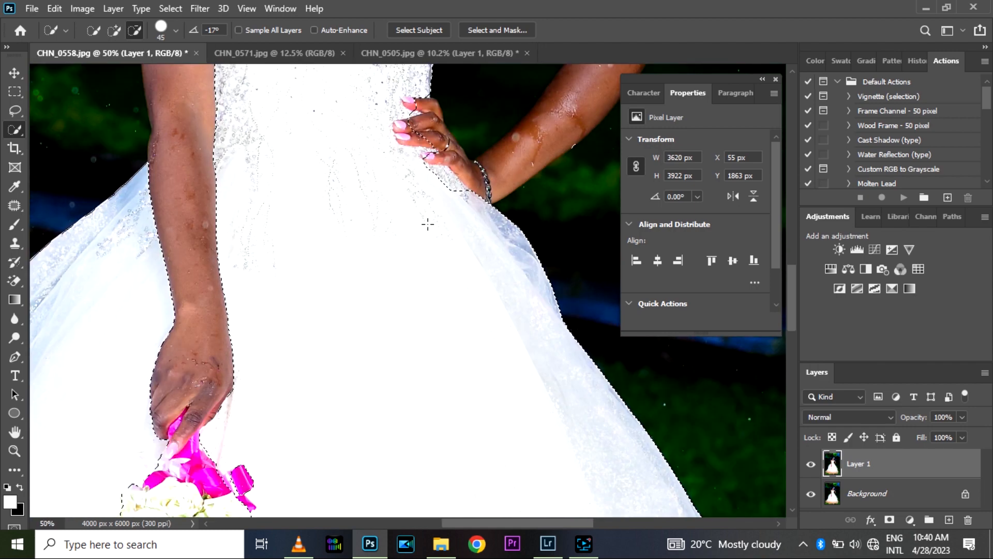
pyautogui.scroll(3, 402, 186)
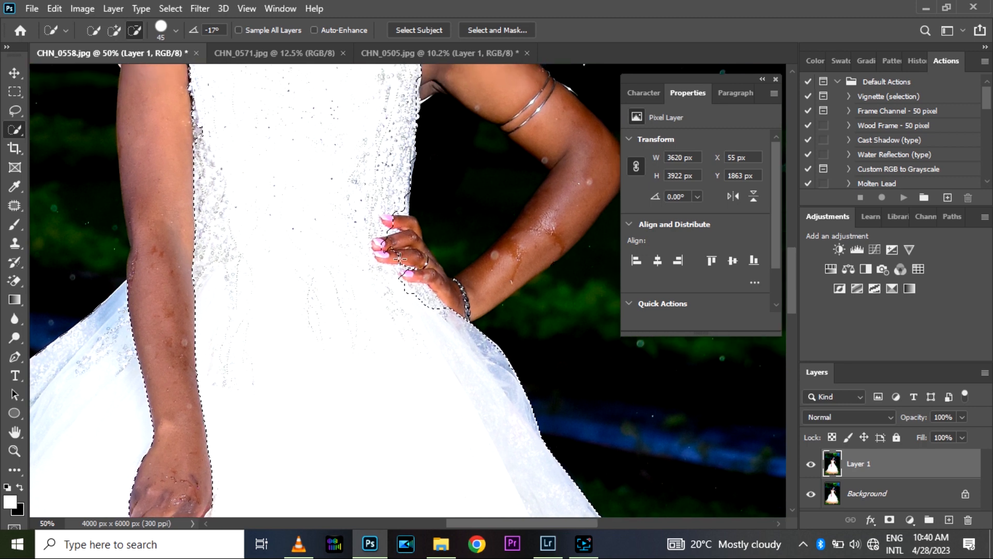
pyautogui.moveTo(404, 269); pyautogui.dragTo(384, 250)
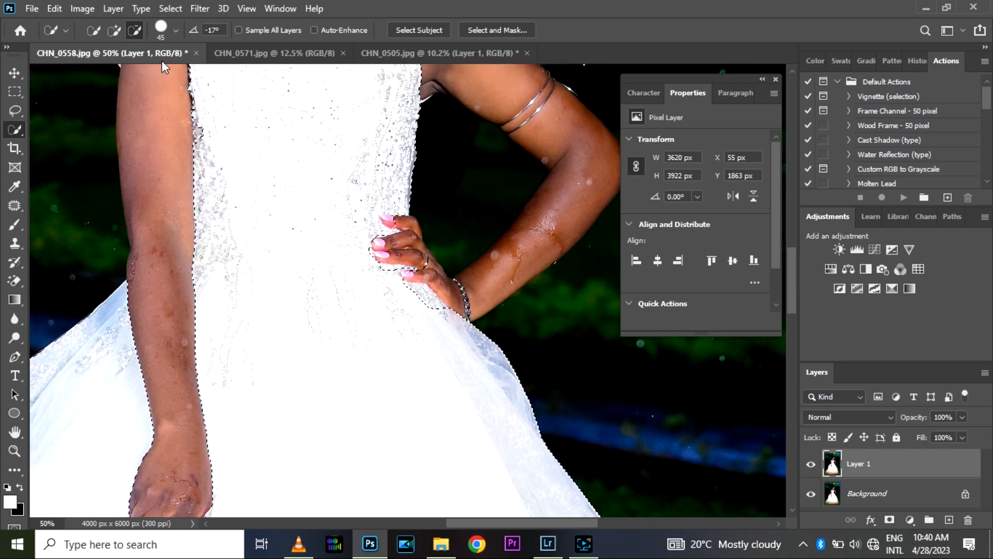
pyautogui.click(114, 30)
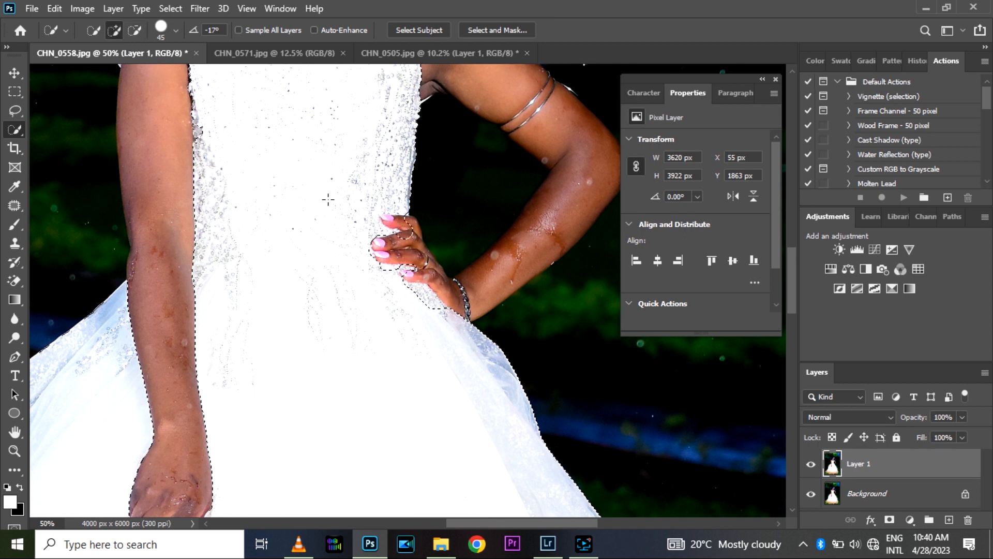
pyautogui.click(135, 29)
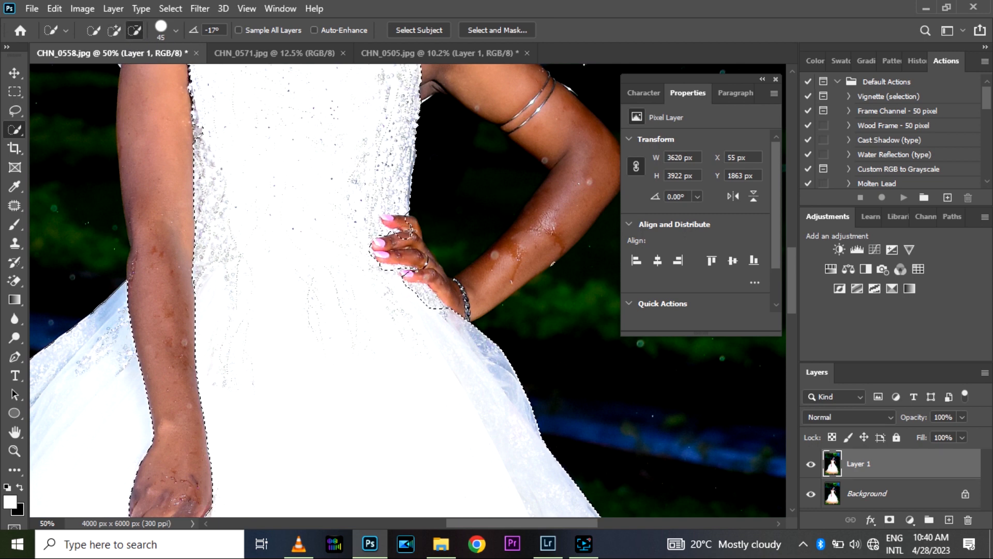
pyautogui.moveTo(411, 230); pyautogui.dragTo(390, 223)
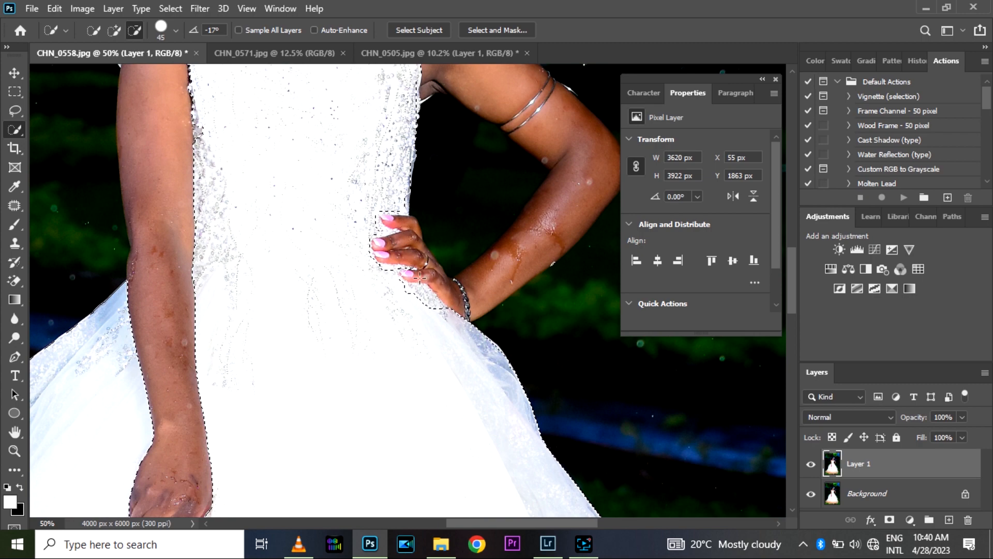
pyautogui.moveTo(420, 277); pyautogui.dragTo(408, 273)
# - Add the dress fabric just below the hip hand back to the selection and subtract the lower finger
pyautogui.moveTo(466, 392); pyautogui.dragTo(455, 399)
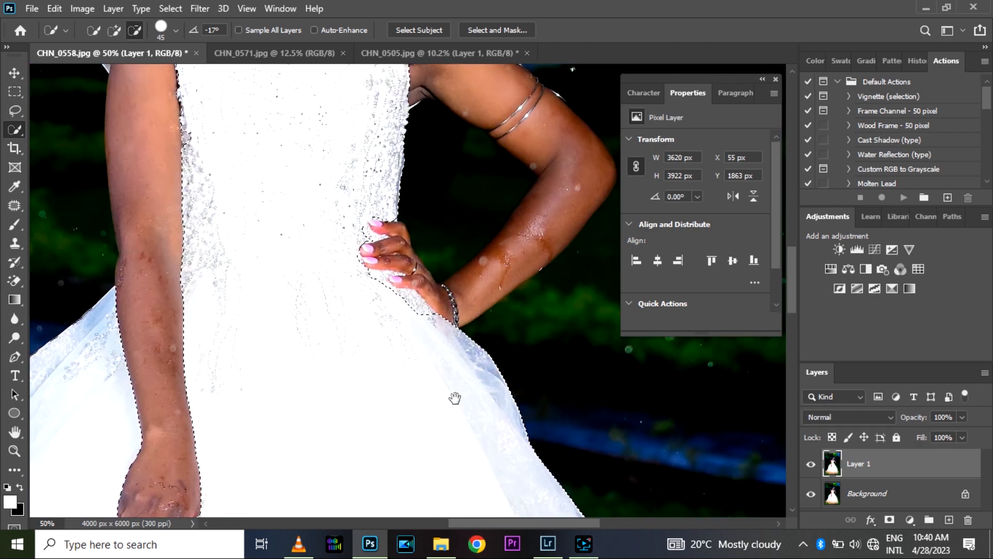
pyautogui.click(114, 31)
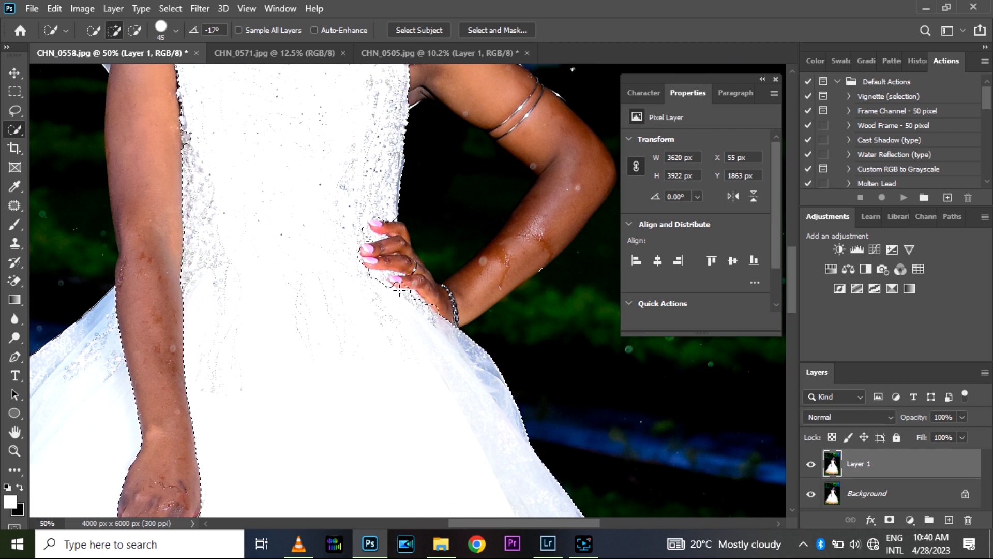
pyautogui.click(134, 31)
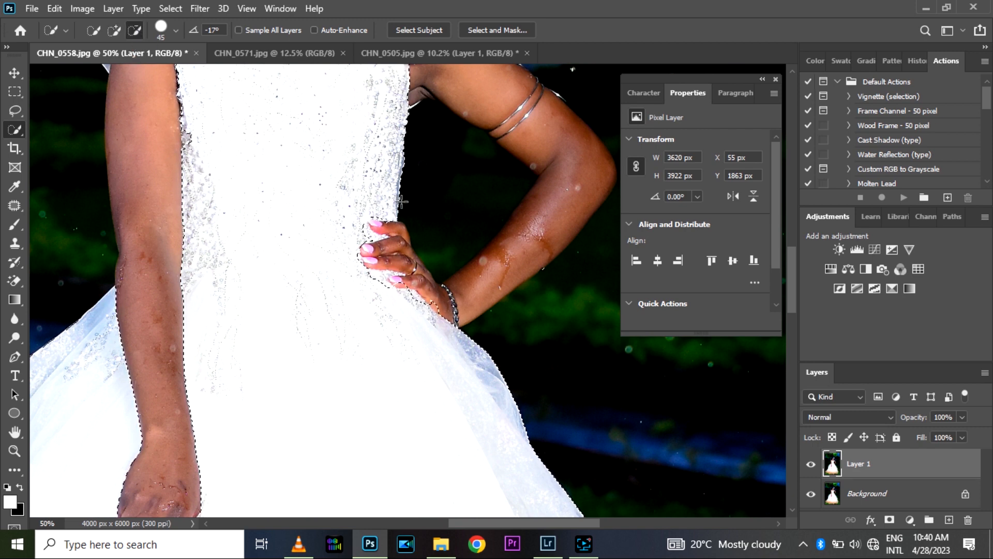
pyautogui.click(415, 283)
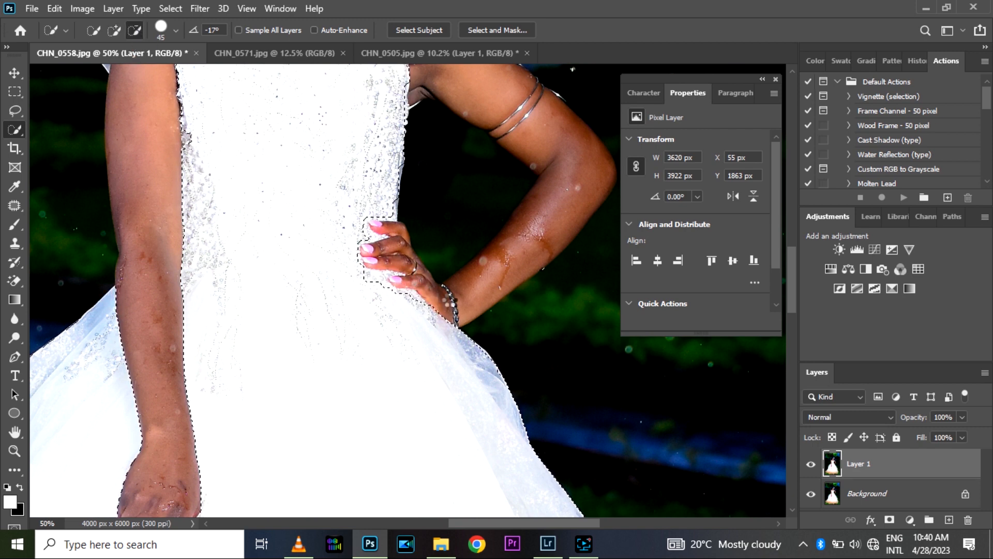
# - Add the inner edge of the cap sleeve above the bouquet arm to the dress selection
pyautogui.hotkey('ctrl', '0')
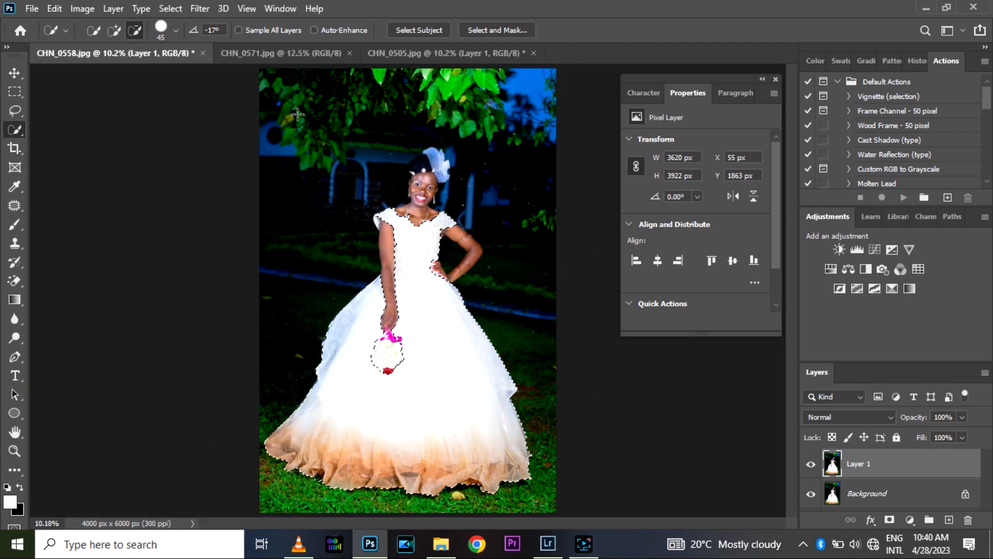
pyautogui.click(110, 32)
pyautogui.scroll(4, 469, 268)
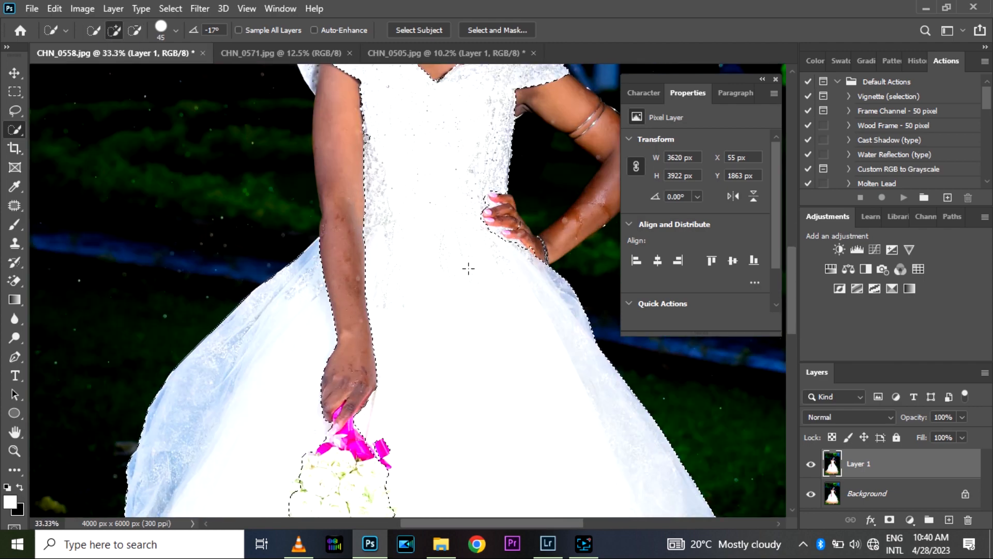
pyautogui.moveTo(393, 200); pyautogui.dragTo(475, 455)
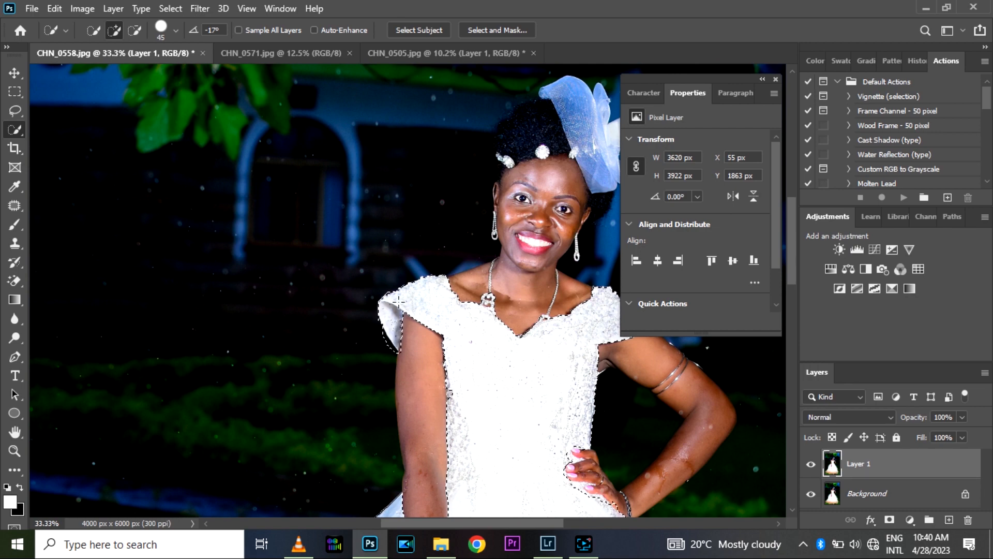
# - Subtract the dark background strip caught outside the cap sleeve above the bouquet arm from the dress selection
pyautogui.click(134, 30)
pyautogui.hotkey('ctrl', '+')
pyautogui.hotkey('ctrl', '+')
pyautogui.scroll(-3, 277, 269)
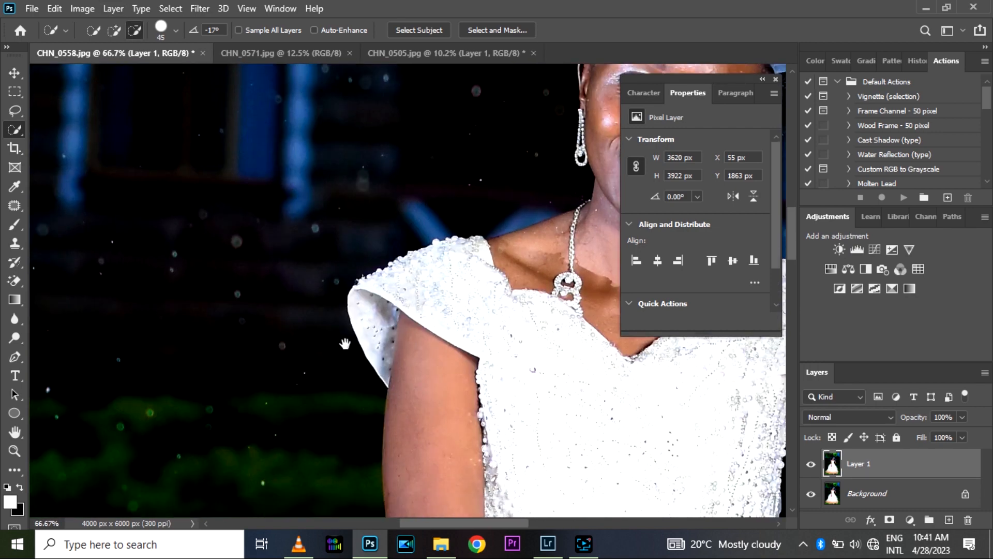
pyautogui.click(115, 30)
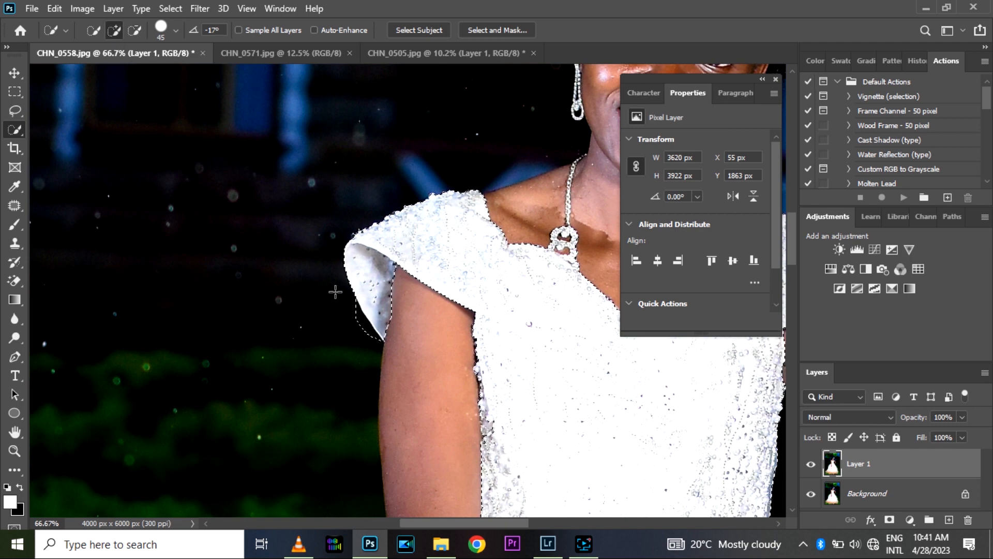
pyautogui.click(366, 330)
pyautogui.click(134, 30)
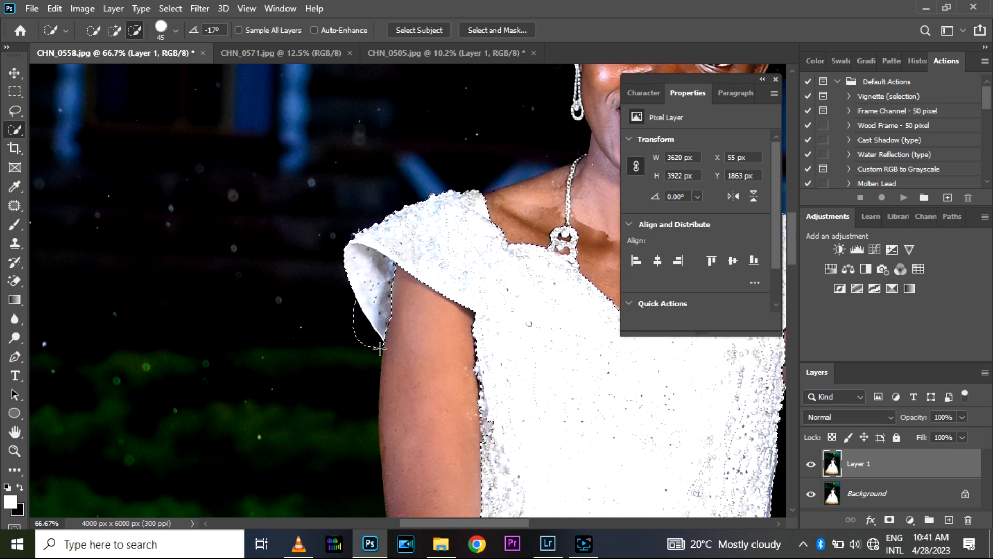
pyautogui.moveTo(379, 347); pyautogui.dragTo(355, 303)
pyautogui.click(114, 30)
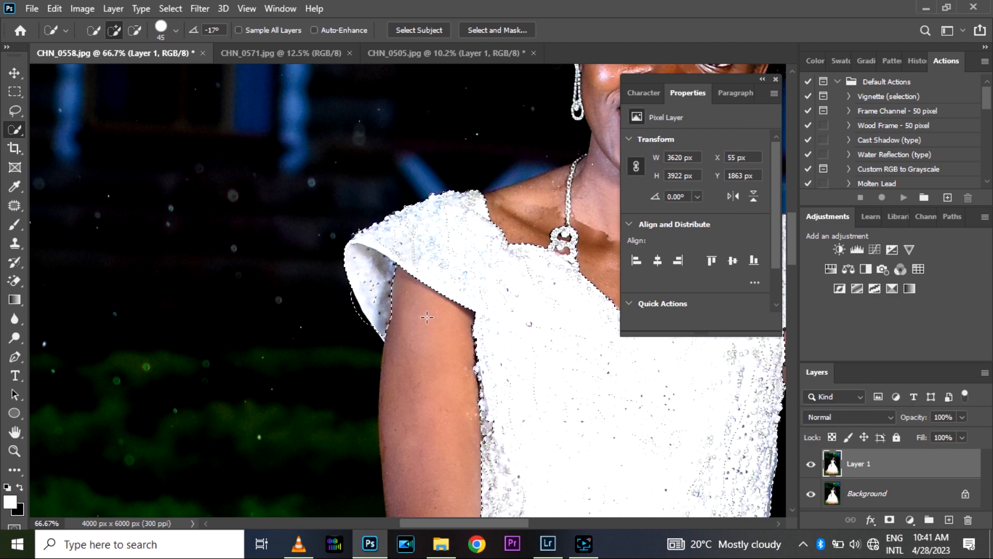
# - Cut the selected dress out of Layer 1 onto its own layer with Layer Via Cut
pyautogui.hotkey('ctrl', '0')
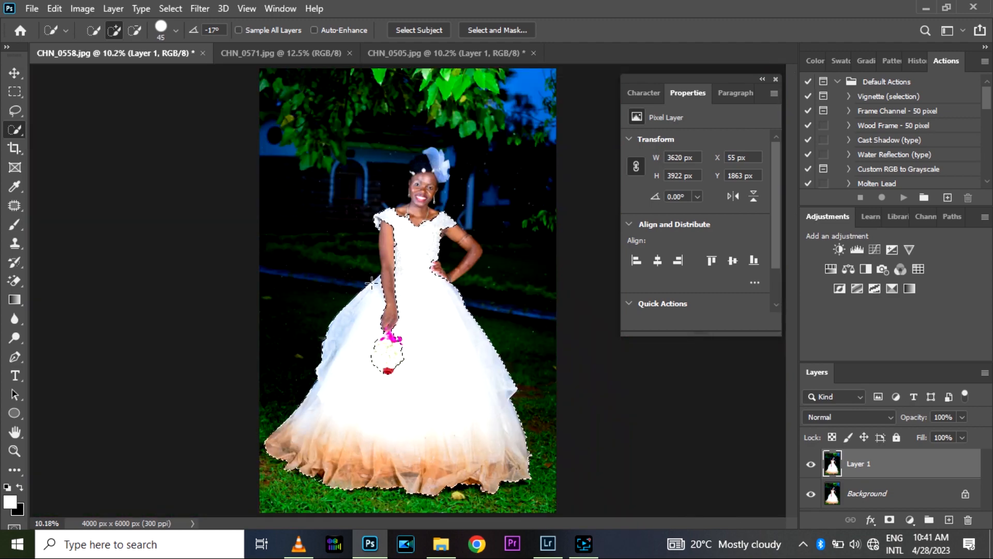
pyautogui.rightClick(411, 277)
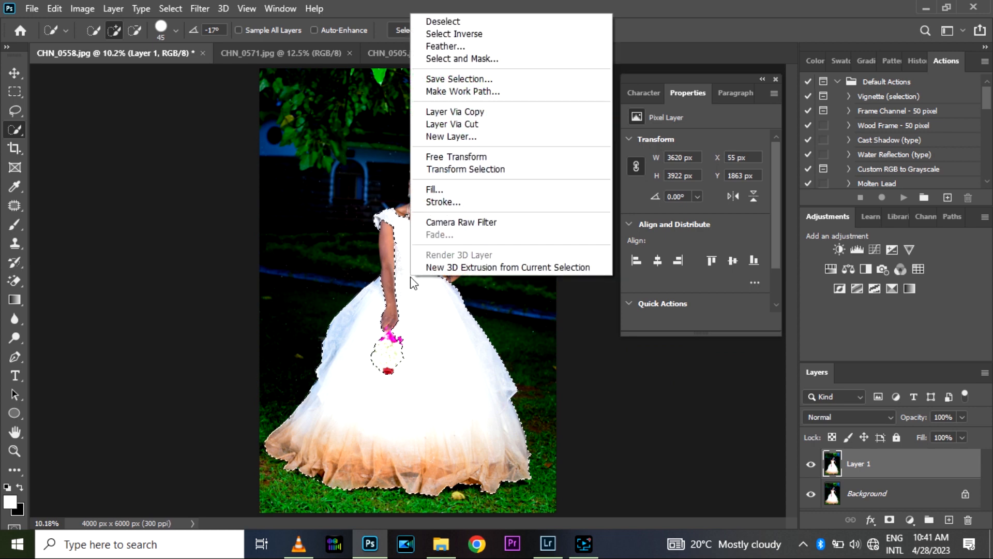
pyautogui.click(457, 124)
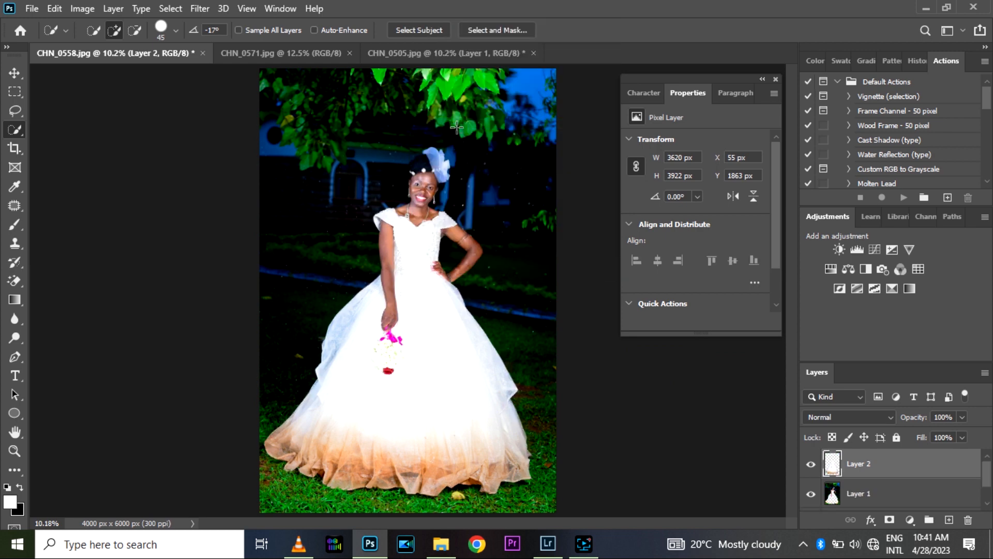
# - Hide Layer 1 and the Background to isolate the cut-out dress layer
pyautogui.click(811, 494)
pyautogui.scroll(-1, 987, 489)
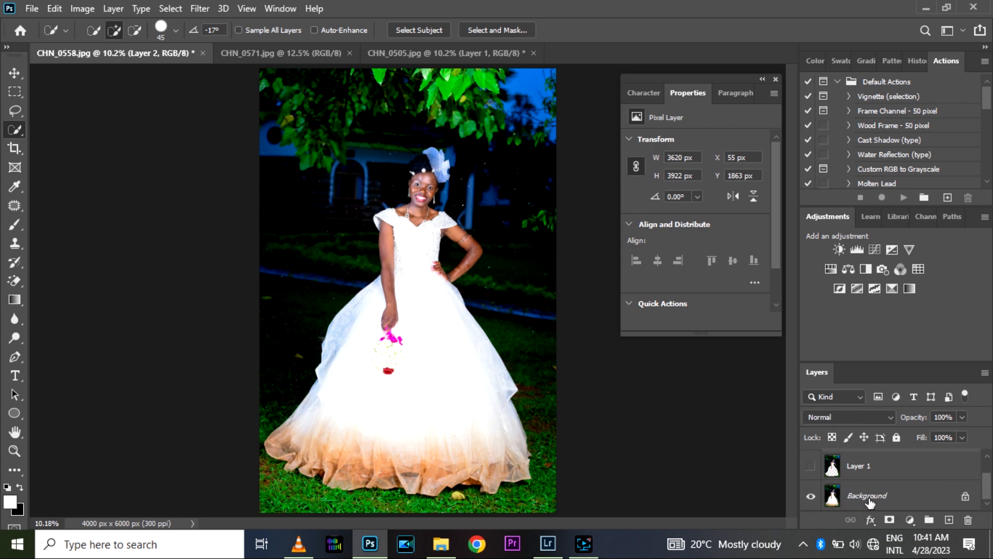
pyautogui.click(810, 495)
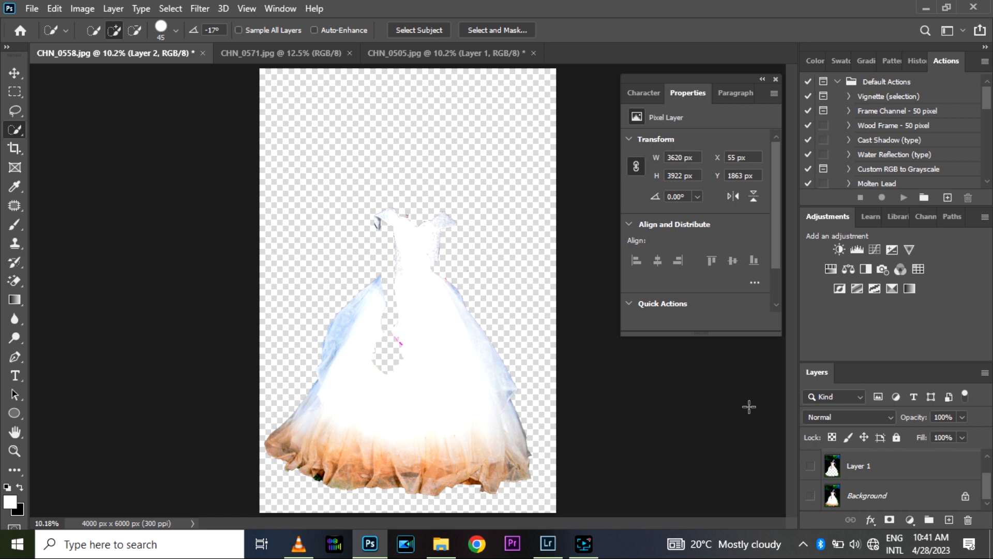
pyautogui.scroll(1, 895, 509)
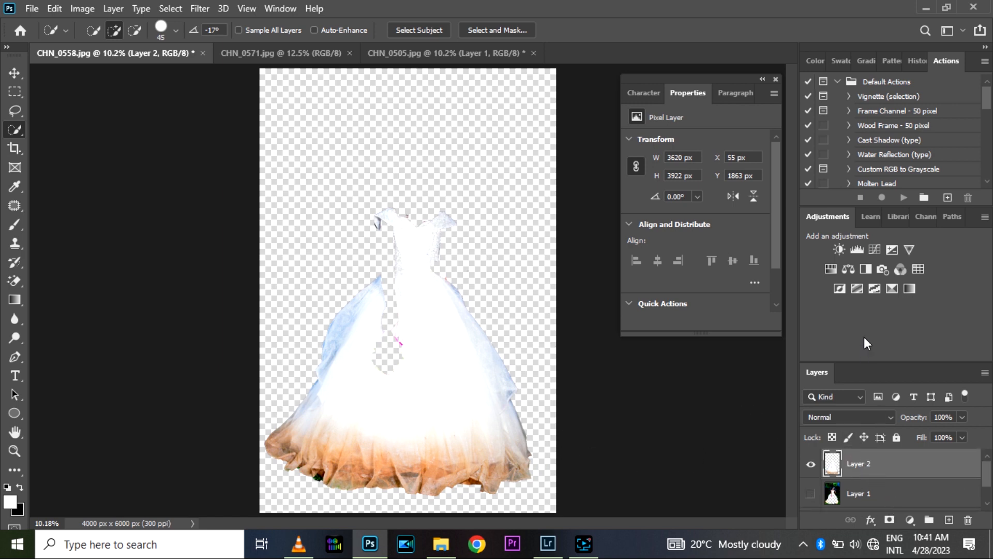
# - Add a Satin layer style to the cut-out dress on Layer 2, with white as the satin colour
pyautogui.rightClick(855, 462)
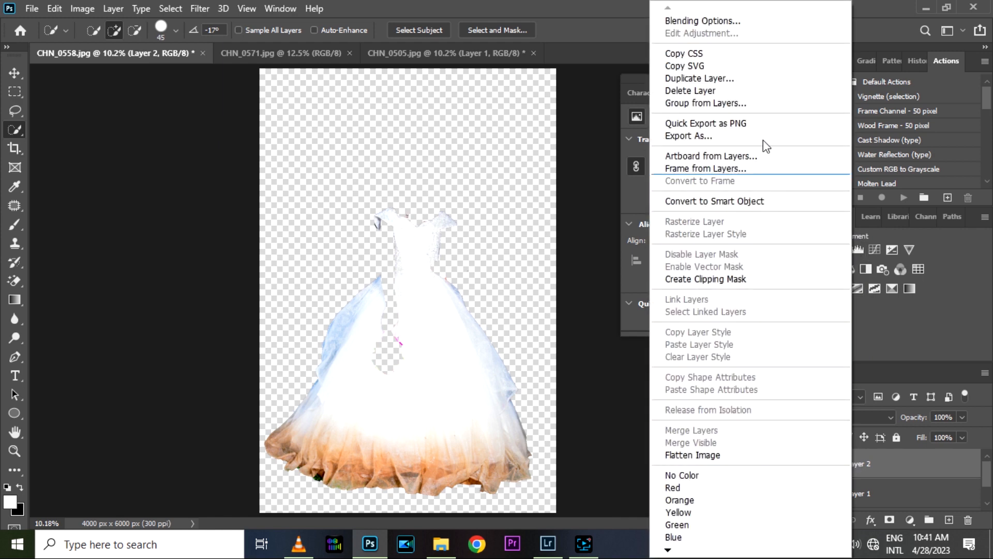
pyautogui.click(703, 21)
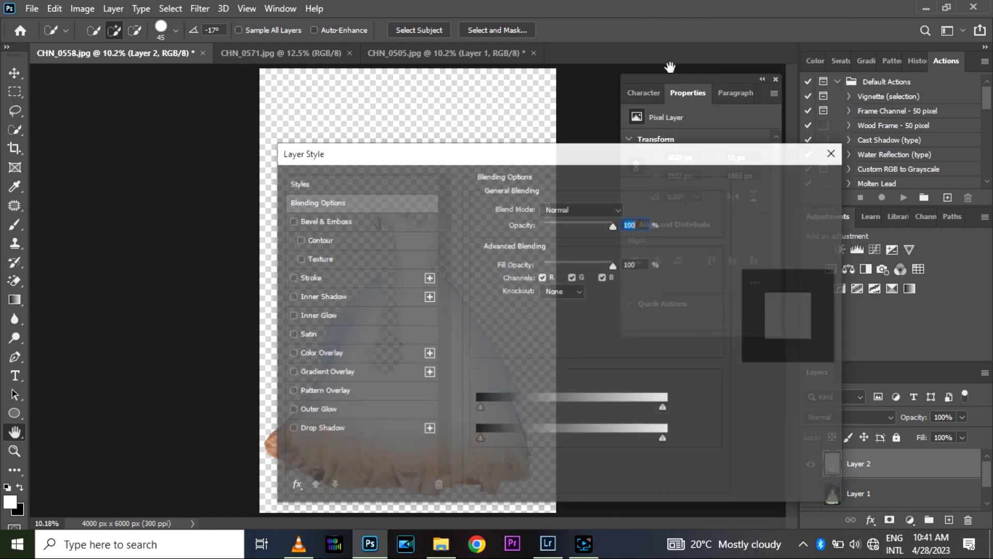
pyautogui.moveTo(564, 159); pyautogui.dragTo(814, 63)
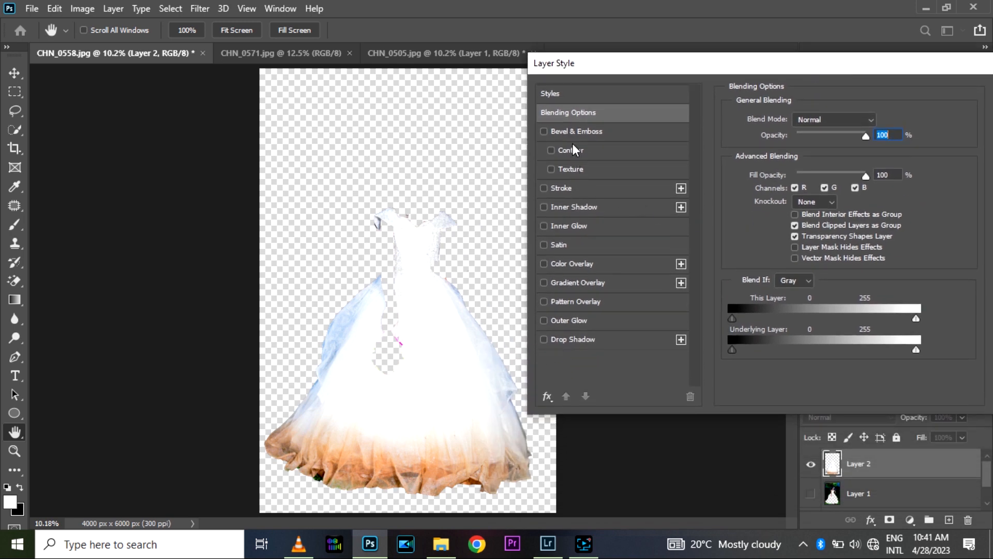
pyautogui.click(582, 249)
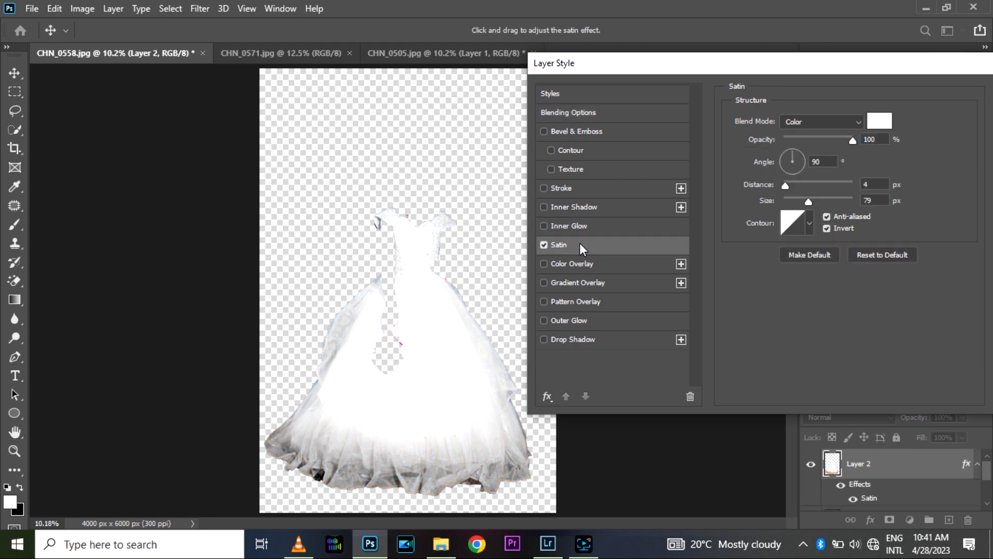
pyautogui.click(870, 123)
pyautogui.click(771, 185)
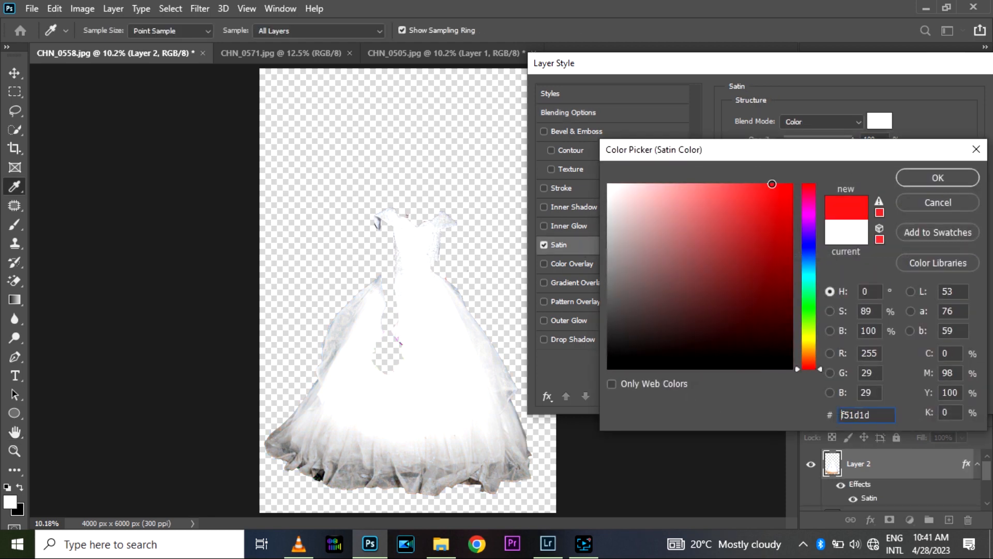
pyautogui.moveTo(716, 280)
pyautogui.mouseDown()
pyautogui.moveTo(765, 368)
pyautogui.moveTo(772, 304)
pyautogui.moveTo(761, 275)
pyautogui.moveTo(703, 257)
pyautogui.moveTo(778, 222)
pyautogui.moveTo(611, 185)
pyautogui.moveTo(616, 311)
pyautogui.moveTo(586, 413)
pyautogui.mouseUp()
pyautogui.click(378, 220)
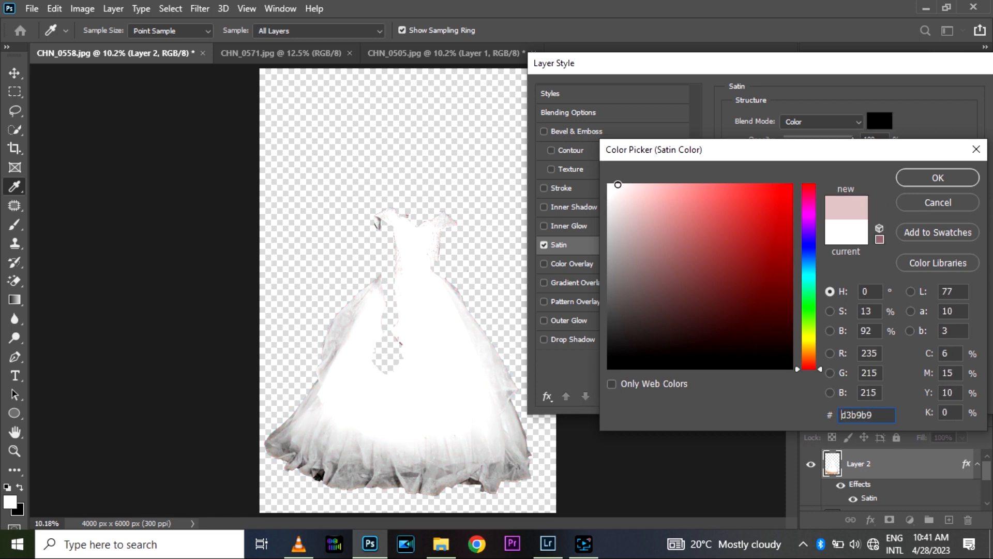
pyautogui.click(933, 180)
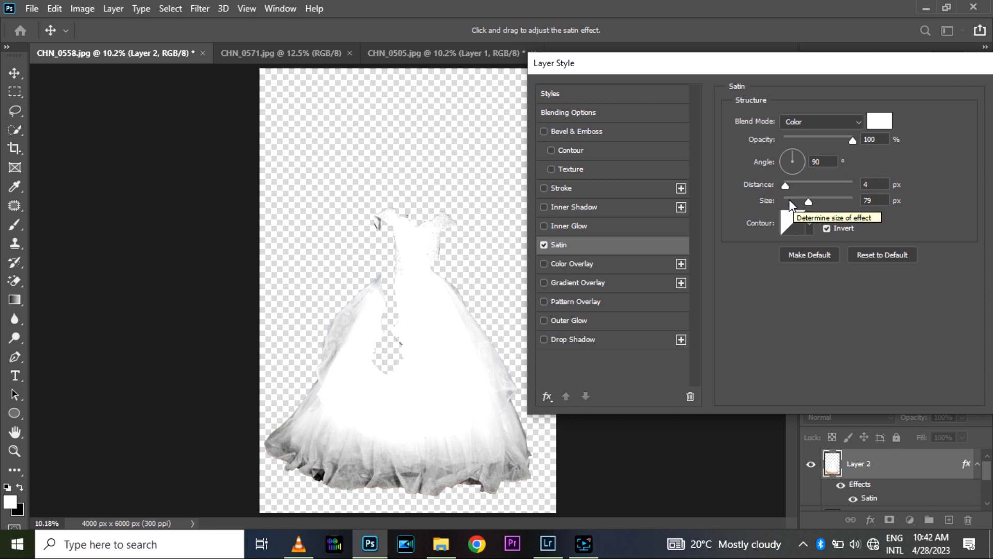
# - Set the satin effect's distance to 1 px and its size to 166 px
pyautogui.moveTo(787, 184); pyautogui.dragTo(706, 233)
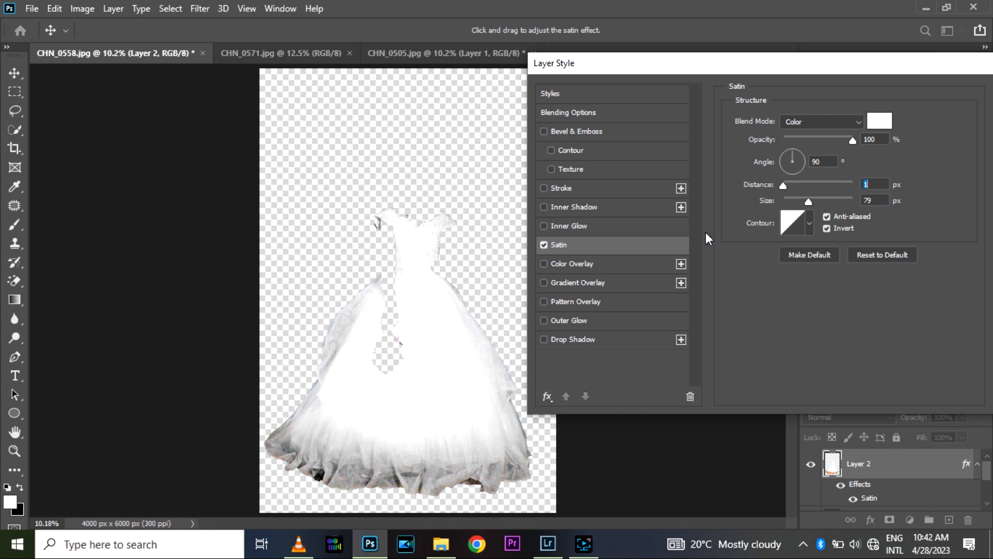
pyautogui.moveTo(905, 204); pyautogui.dragTo(638, 225)
pyautogui.click(813, 222)
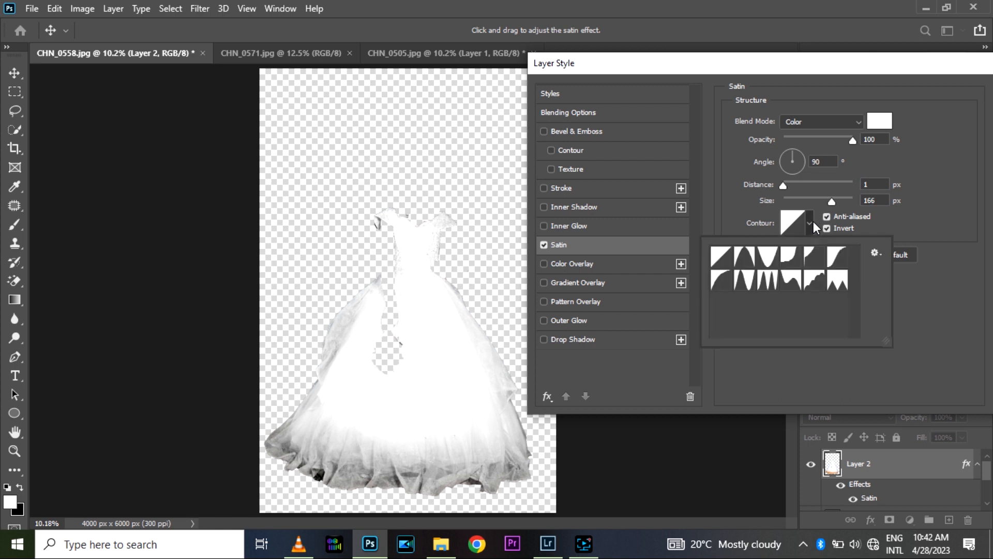
pyautogui.click(813, 222)
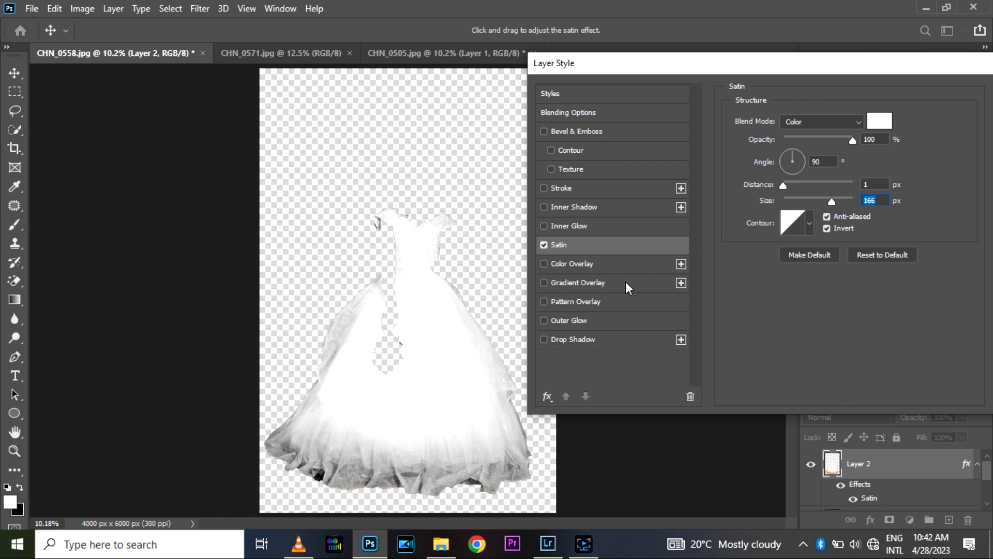
# - Try a Gradient Overlay and a Color Overlay on the dress layer
pyautogui.click(551, 284)
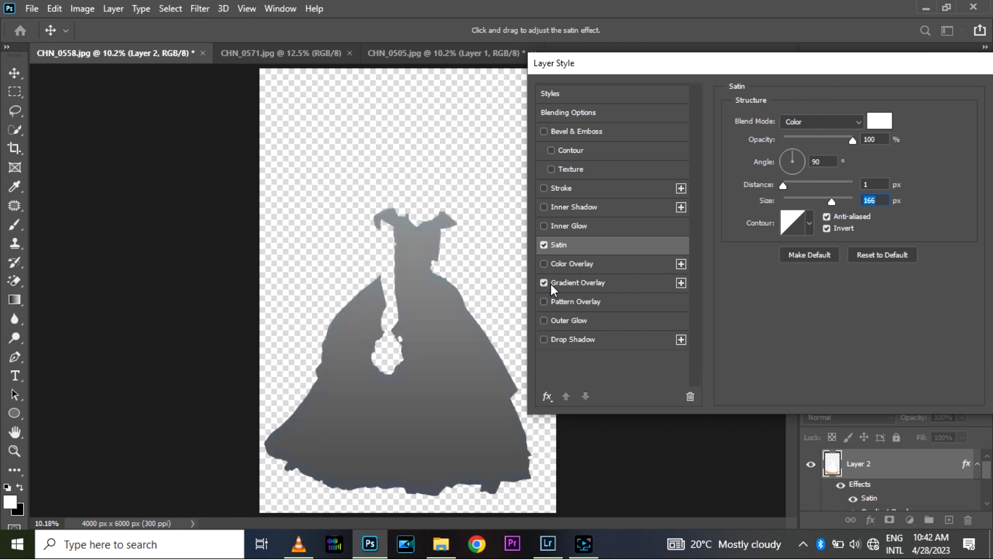
pyautogui.click(550, 284)
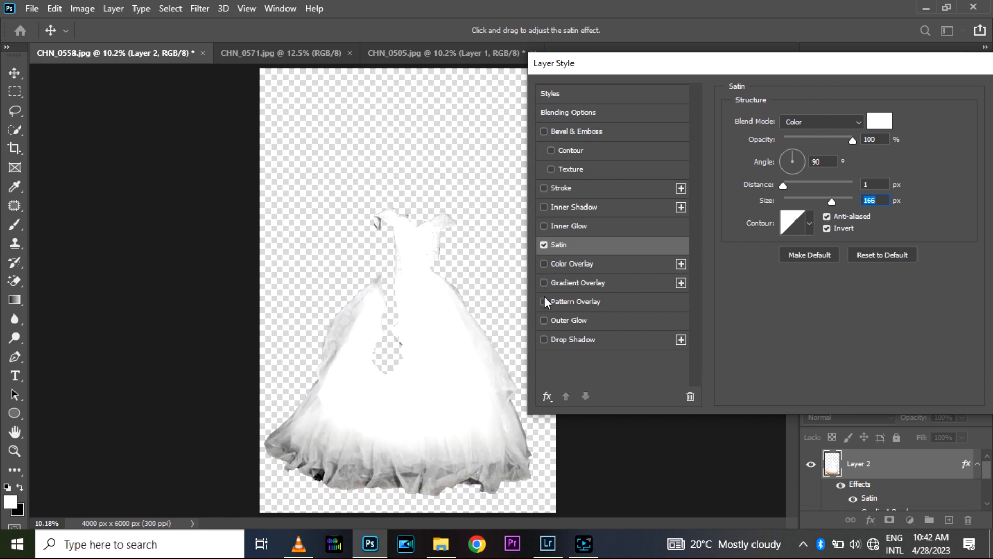
pyautogui.click(544, 264)
pyautogui.click(544, 264)
# - Apply the satin style and add a Brightness/Contrast adjustment layer with brightness 84 and contrast -15
pyautogui.moveTo(913, 67); pyautogui.dragTo(805, 77)
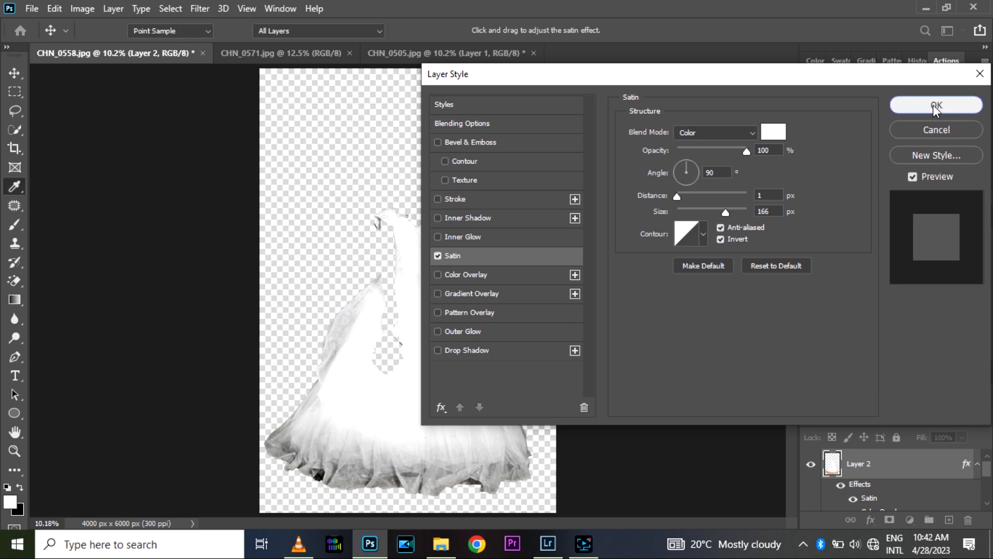
pyautogui.click(936, 105)
pyautogui.click(839, 250)
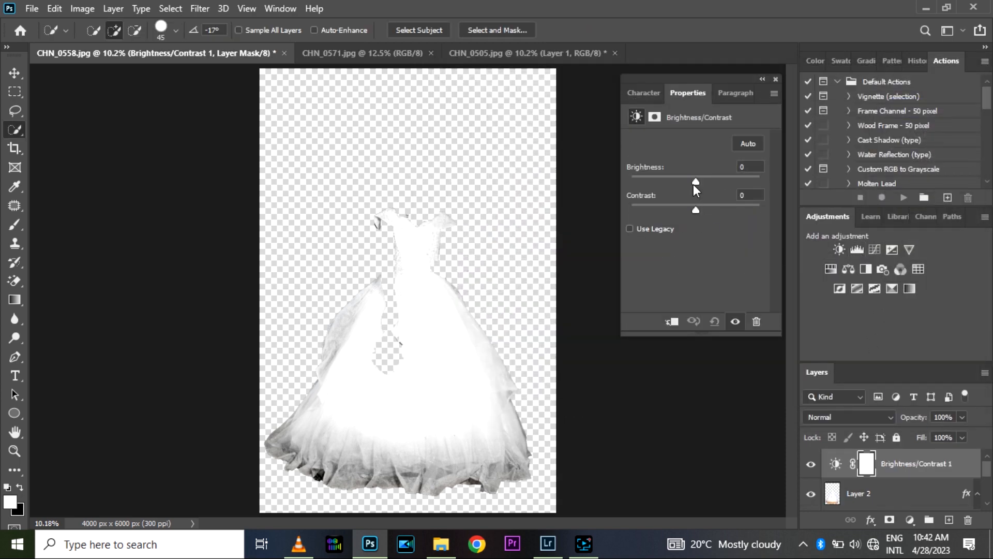
pyautogui.moveTo(693, 185); pyautogui.dragTo(677, 216)
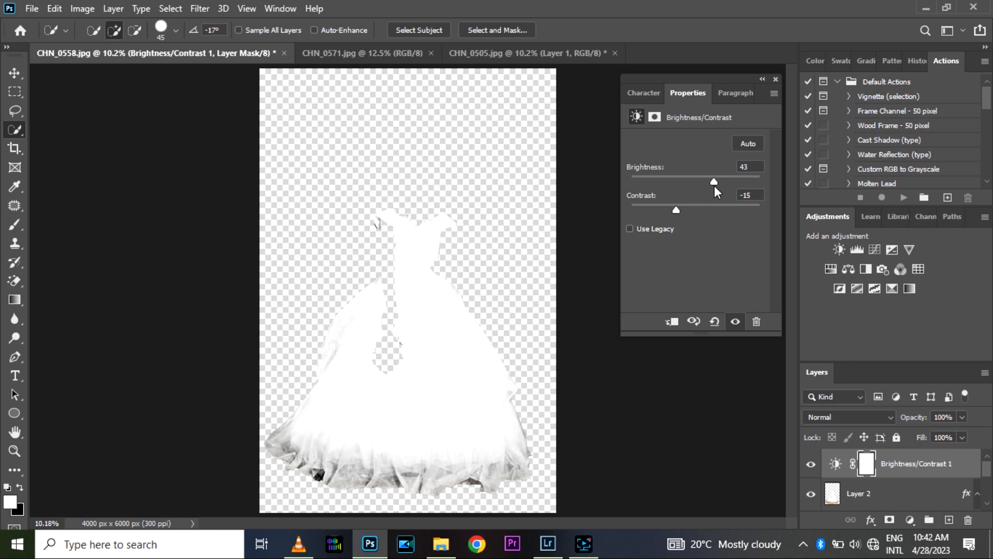
pyautogui.moveTo(715, 185); pyautogui.dragTo(732, 188)
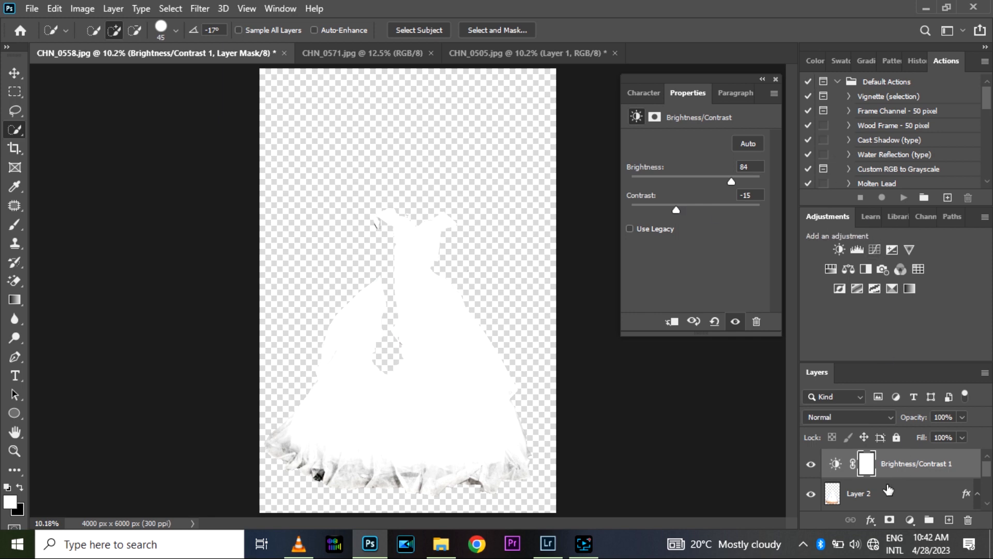
# - Show Layer 1 and the Background to examine the whitened dress within the full photo
pyautogui.scroll(-3, 888, 489)
pyautogui.scroll(3, 888, 489)
pyautogui.scroll(-2, 886, 493)
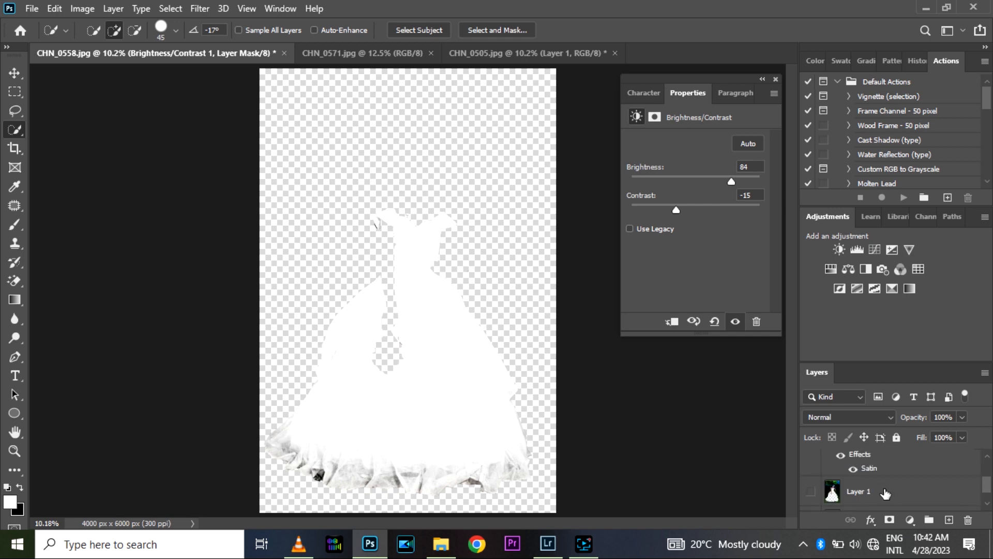
pyautogui.scroll(-1, 886, 493)
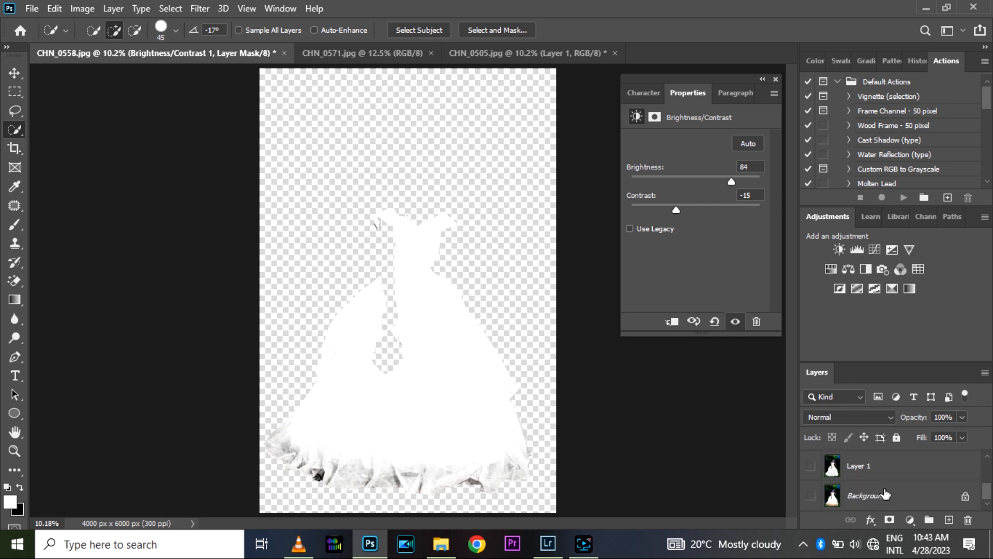
pyautogui.scroll(1, 886, 494)
pyautogui.scroll(-1, 830, 505)
pyautogui.click(811, 466)
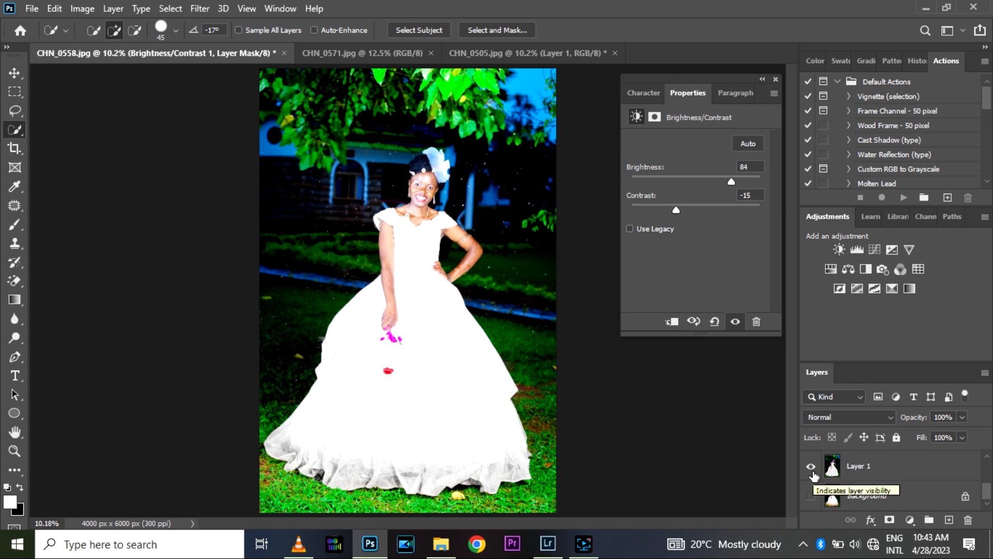
pyautogui.click(811, 495)
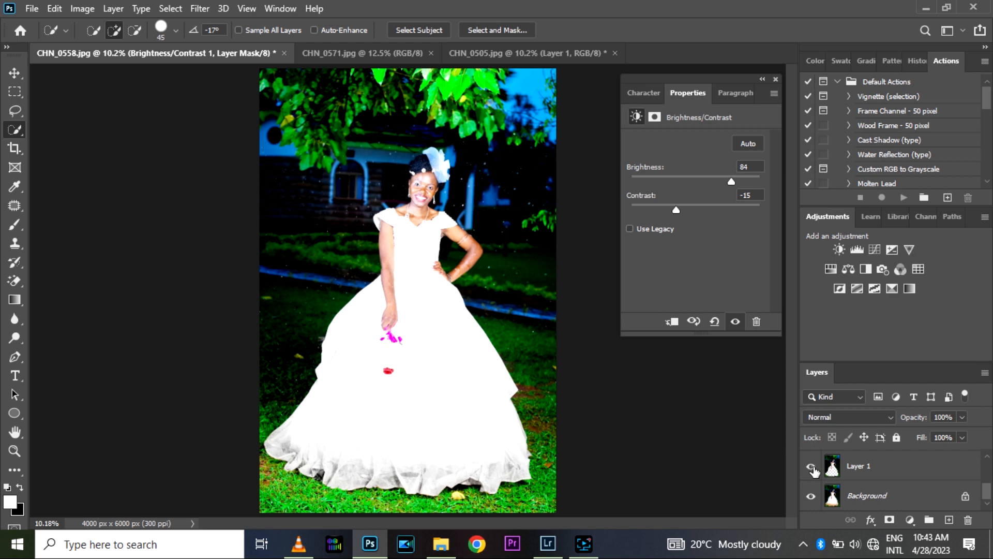
# - Hide Layer 1 and the Background again, leaving only the dress and its adjustment shown
pyautogui.moveTo(989, 492); pyautogui.dragTo(986, 455)
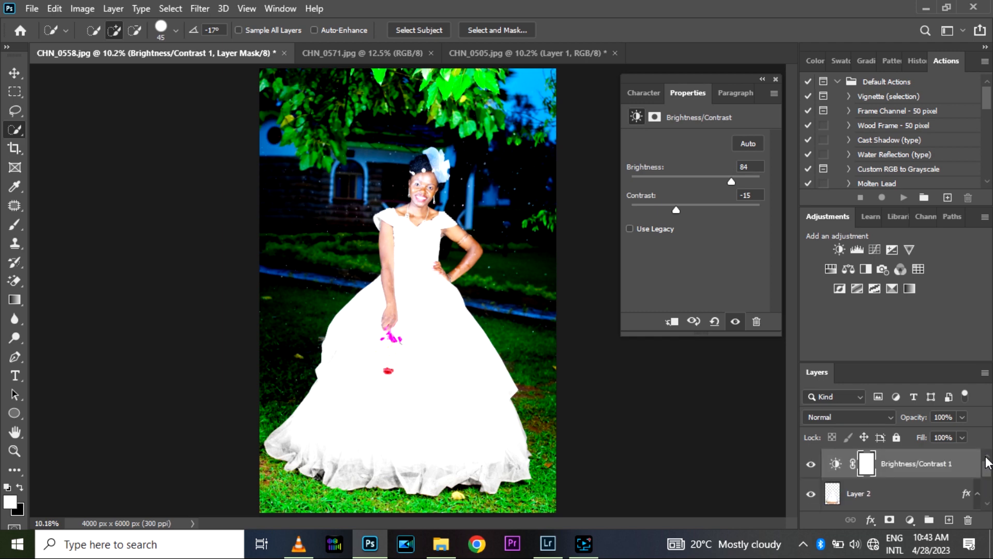
pyautogui.click(989, 485)
pyautogui.click(811, 466)
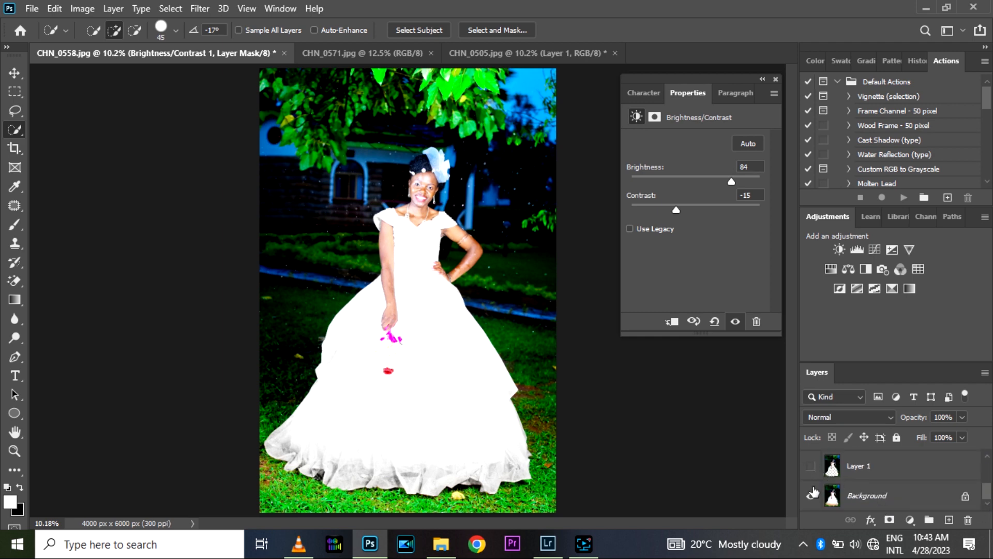
pyautogui.click(811, 495)
pyautogui.click(987, 463)
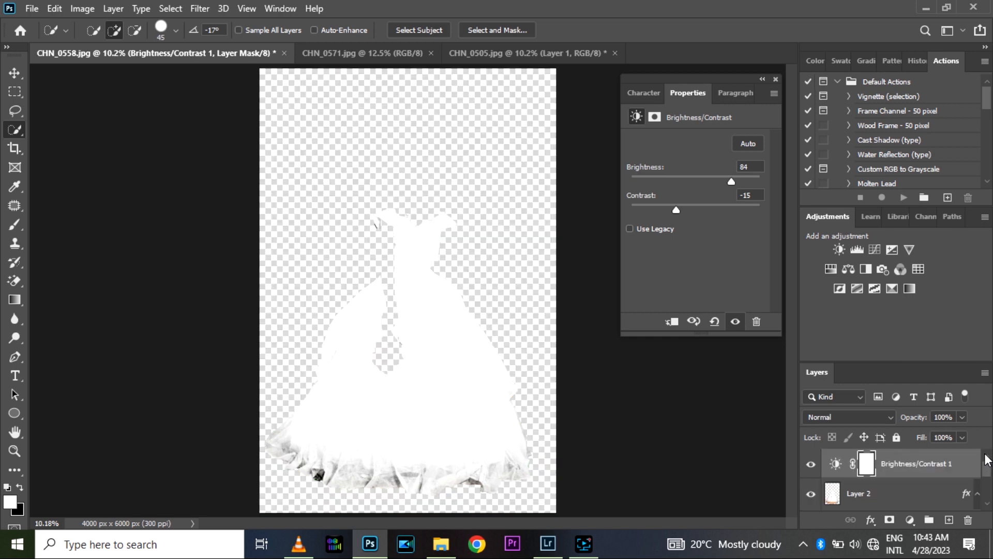
# - Merge the Brightness/Contrast 1 adjustment and the satin-styled Layer 2 into a single layer
pyautogui.click(882, 495)
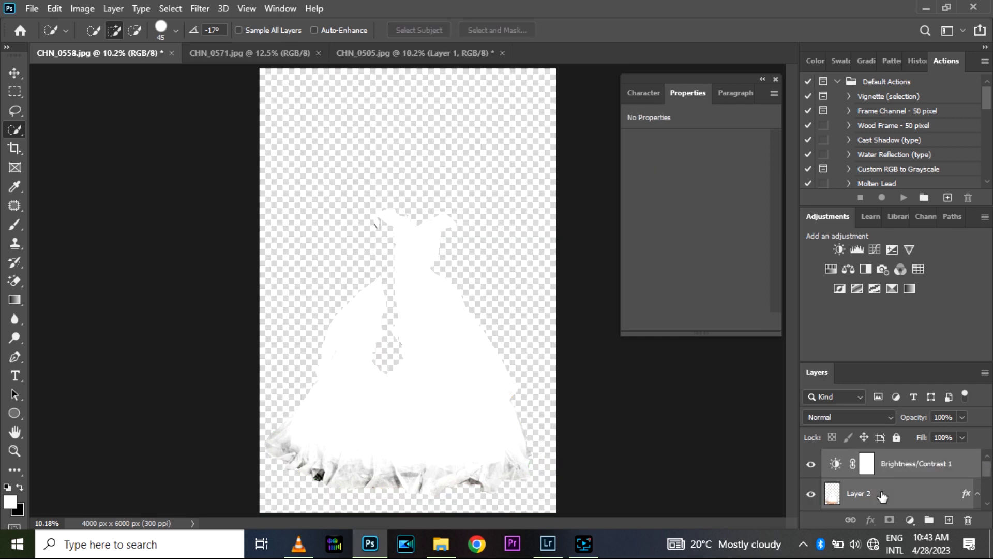
pyautogui.rightClick(881, 497)
pyautogui.click(724, 428)
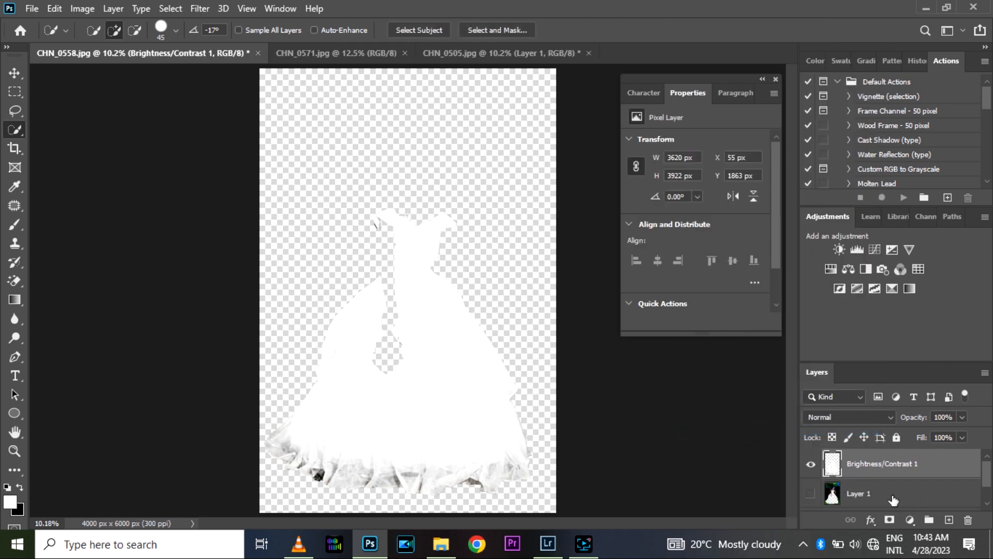
# - Turn Layer 1 and the Background visible again and examine the whitened dress from bodice to hem within the photo
pyautogui.click(811, 494)
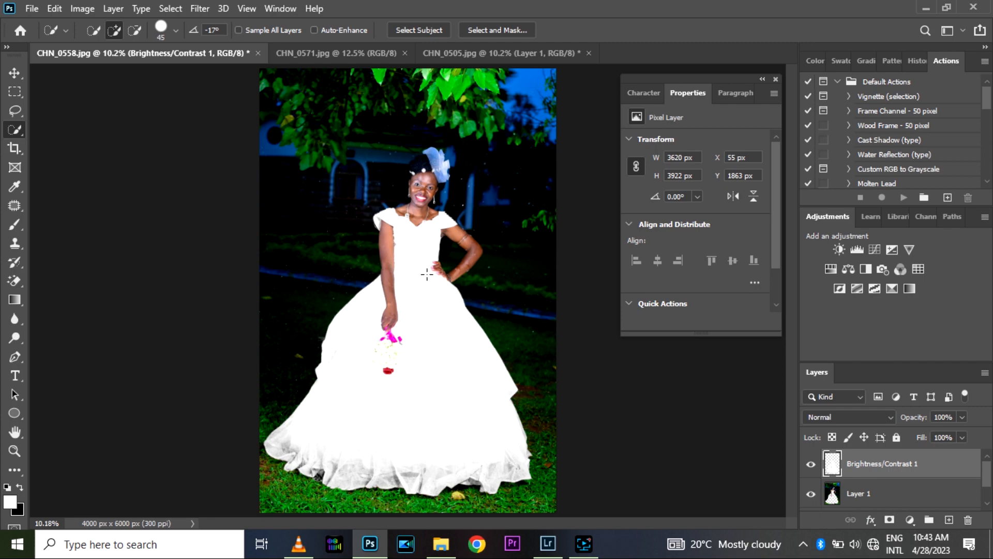
pyautogui.hotkey('ctrl', '+')
pyautogui.hotkey('ctrl', '+')
pyautogui.hotkey('ctrl', '+')
pyautogui.hotkey('ctrl', '+')
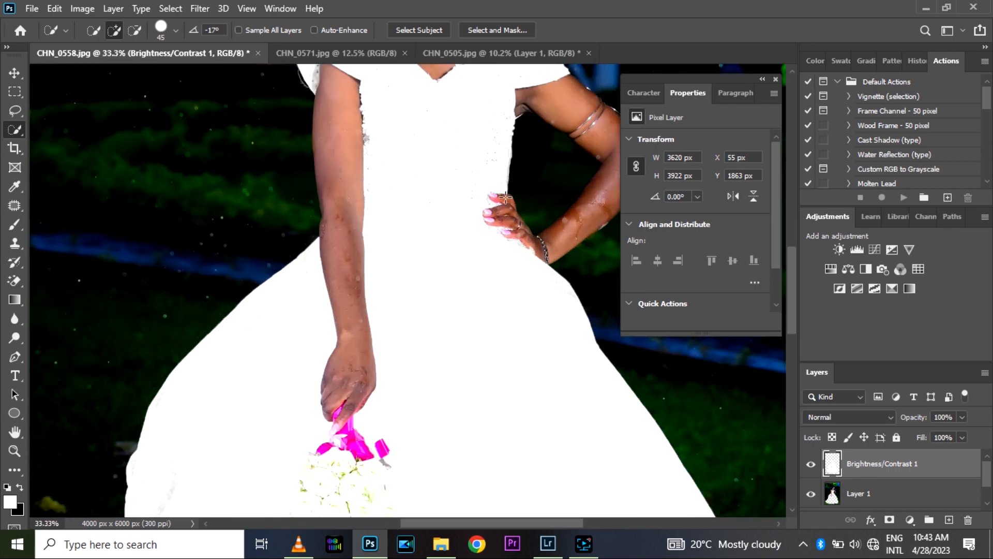
pyautogui.moveTo(426, 269); pyautogui.dragTo(469, 304)
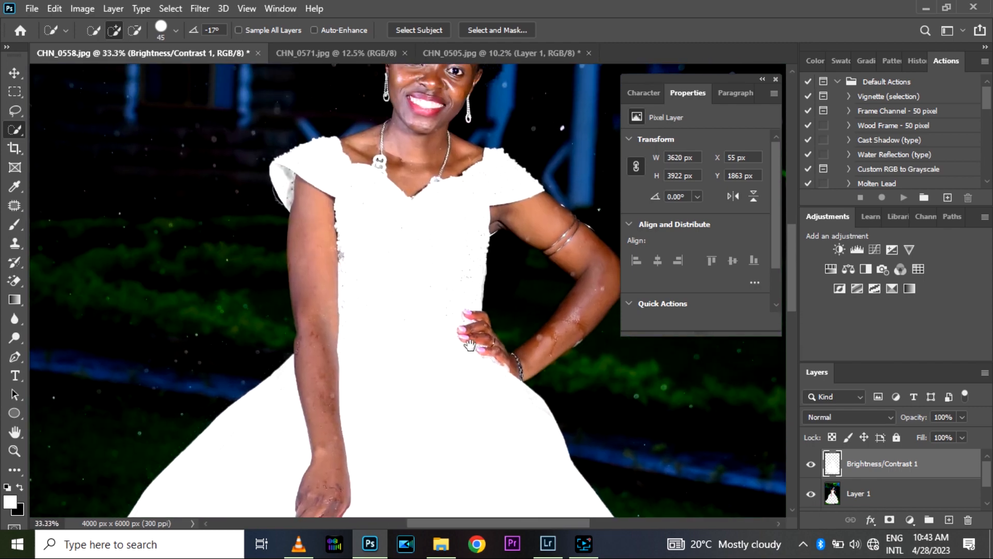
pyautogui.moveTo(476, 377); pyautogui.dragTo(378, 299)
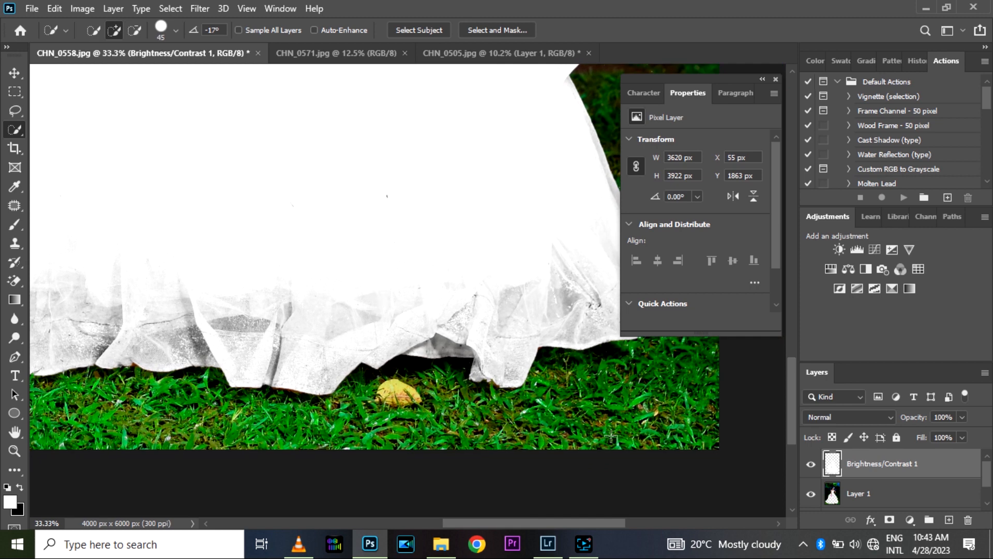
pyautogui.moveTo(985, 477); pyautogui.dragTo(985, 494)
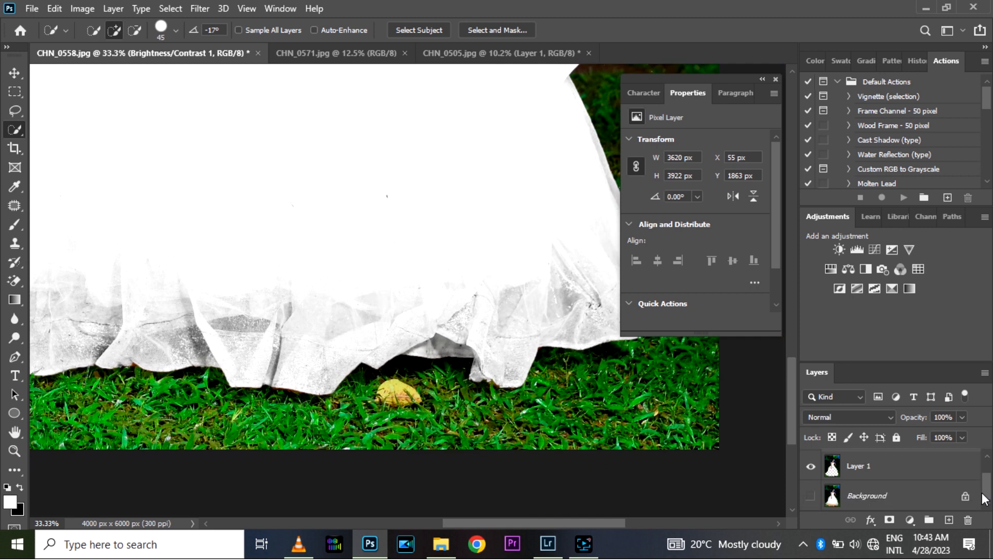
pyautogui.click(815, 495)
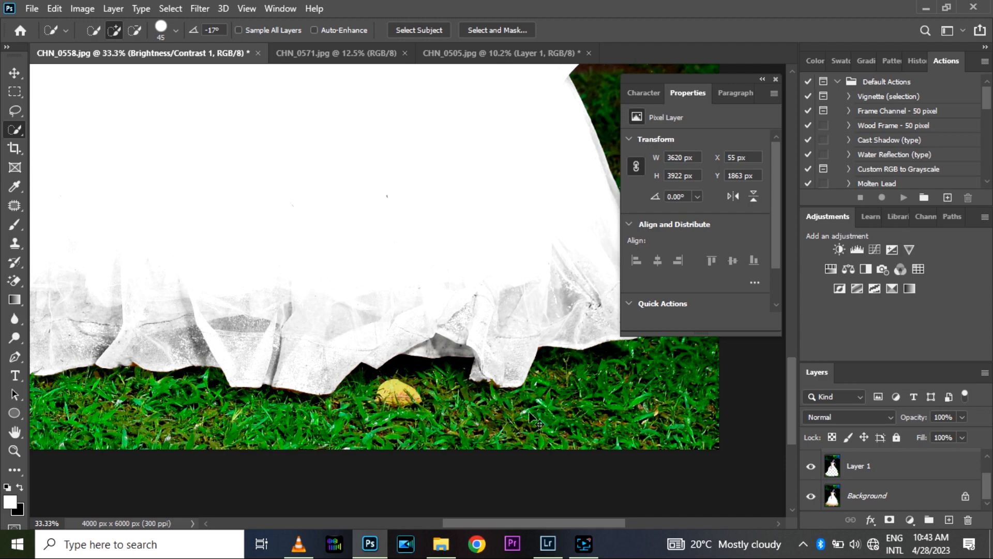
pyautogui.hotkey('ctrl', '0')
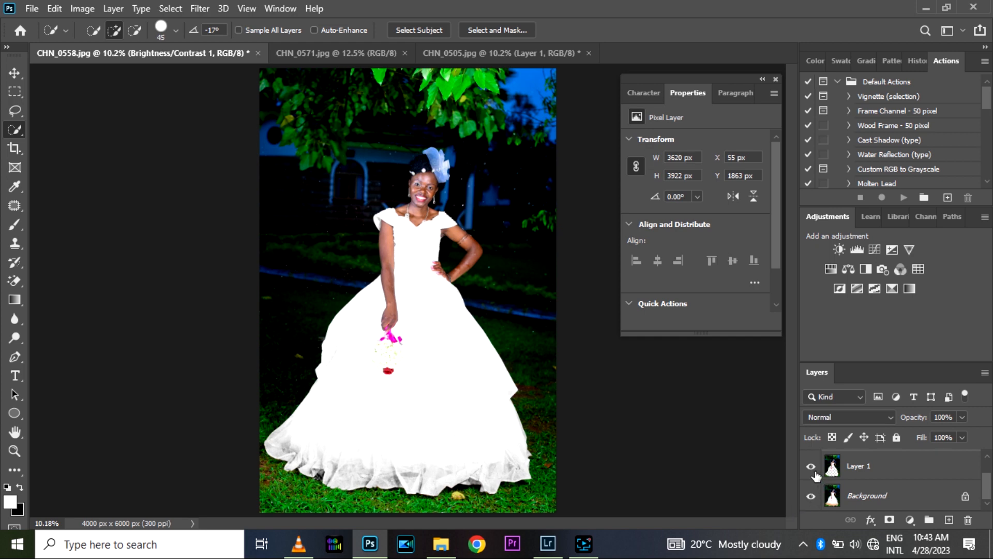
# - Toggle the visibility of the merged Brightness/Contrast 1 layer to compare the dress before and after whitening
pyautogui.scroll(1, 828, 481)
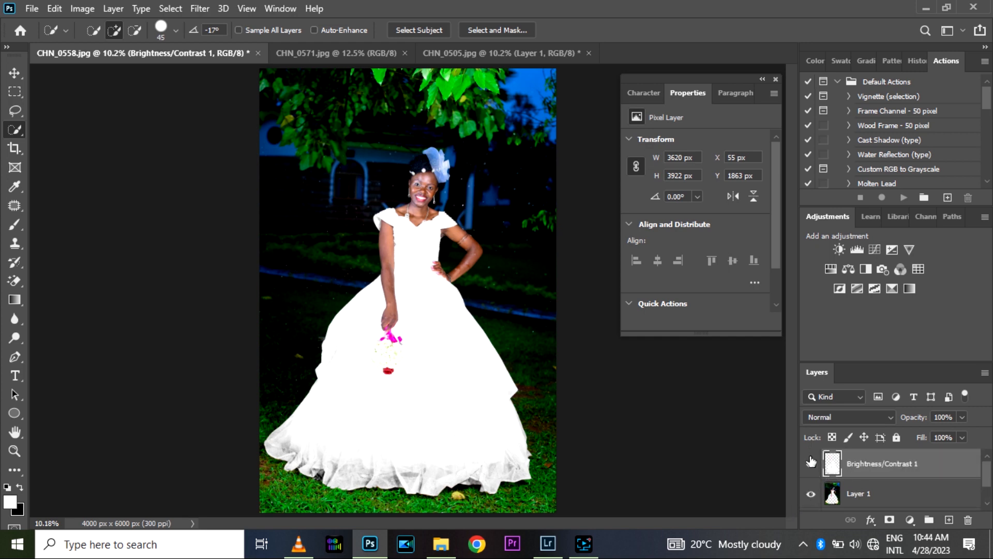
pyautogui.scroll(-1, 813, 492)
pyautogui.scroll(1, 813, 491)
pyautogui.click(811, 466)
pyautogui.click(810, 468)
pyautogui.click(811, 469)
pyautogui.click(810, 465)
pyautogui.click(811, 465)
pyautogui.click(810, 466)
# - Reduce the opacity of the Brightness/Contrast 1 layer to 85%
pyautogui.click(962, 418)
pyautogui.click(942, 433)
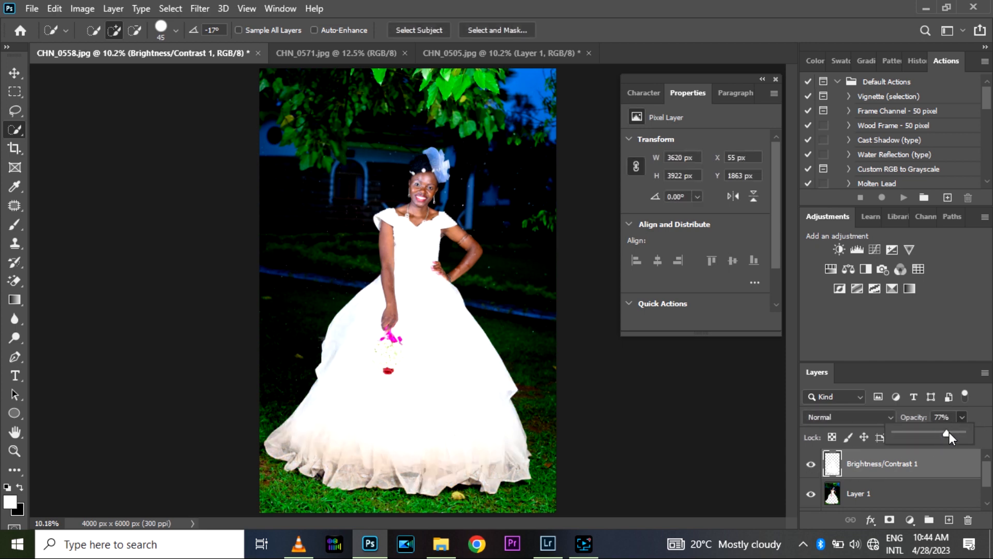
pyautogui.moveTo(948, 433); pyautogui.dragTo(952, 432)
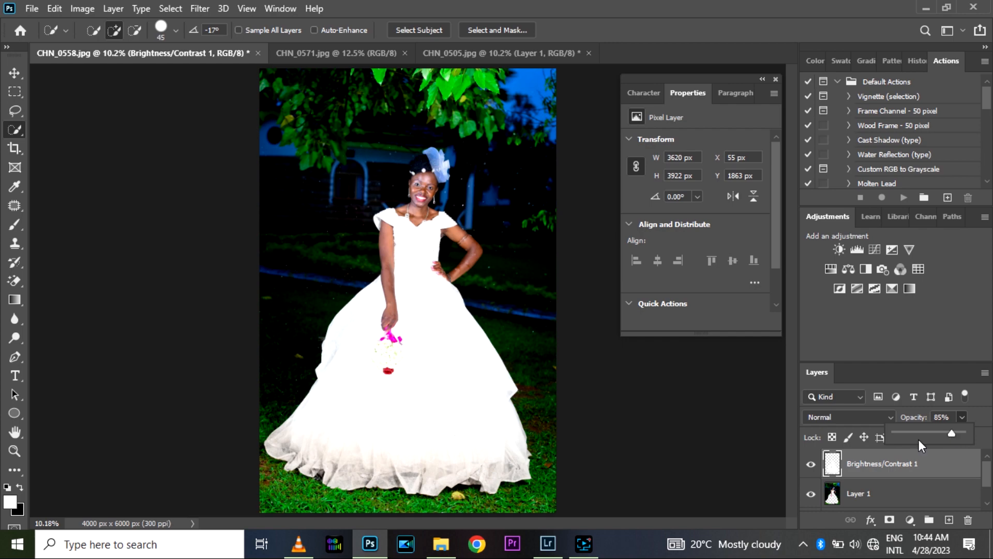
# - Examine the dress hem up close along its full width at the reduced layer opacity
pyautogui.hotkey('ctrl', '+')
pyautogui.hotkey('ctrl', '+')
pyautogui.hotkey('ctrl', '+')
pyautogui.hotkey('ctrl', '+')
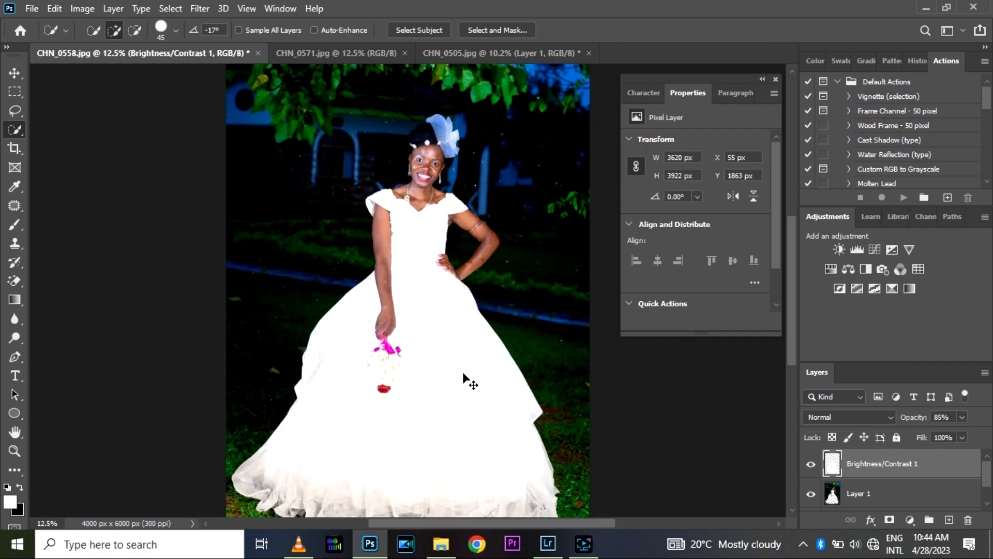
pyautogui.scroll(-10, 463, 373)
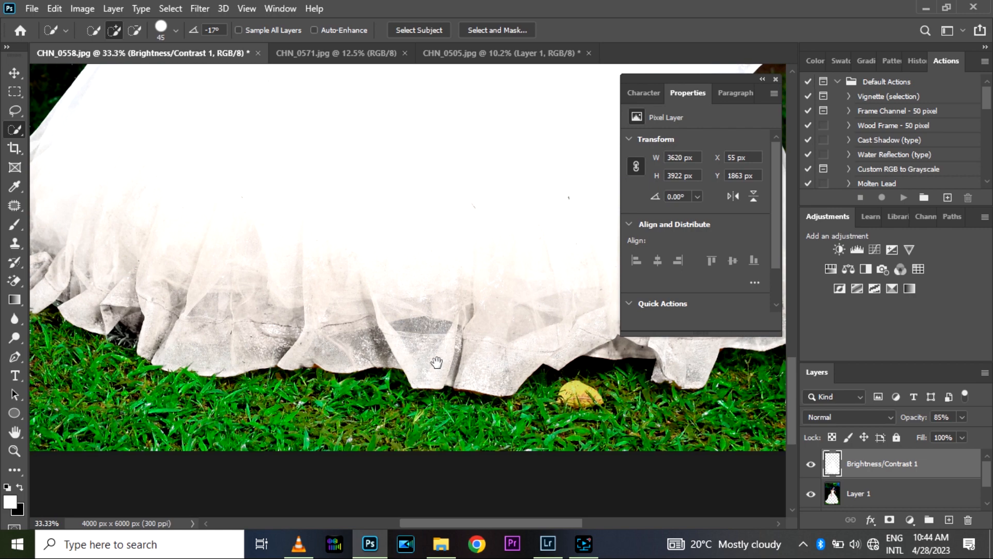
pyautogui.moveTo(437, 362); pyautogui.dragTo(311, 368)
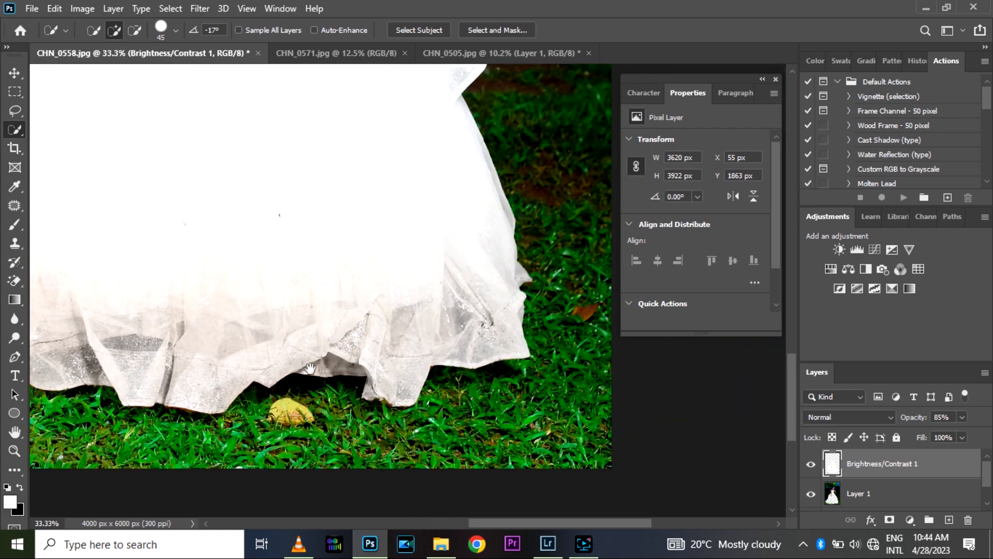
pyautogui.moveTo(160, 331); pyautogui.dragTo(482, 290)
pyautogui.moveTo(367, 388); pyautogui.dragTo(409, 412)
pyautogui.moveTo(302, 346); pyautogui.dragTo(331, 397)
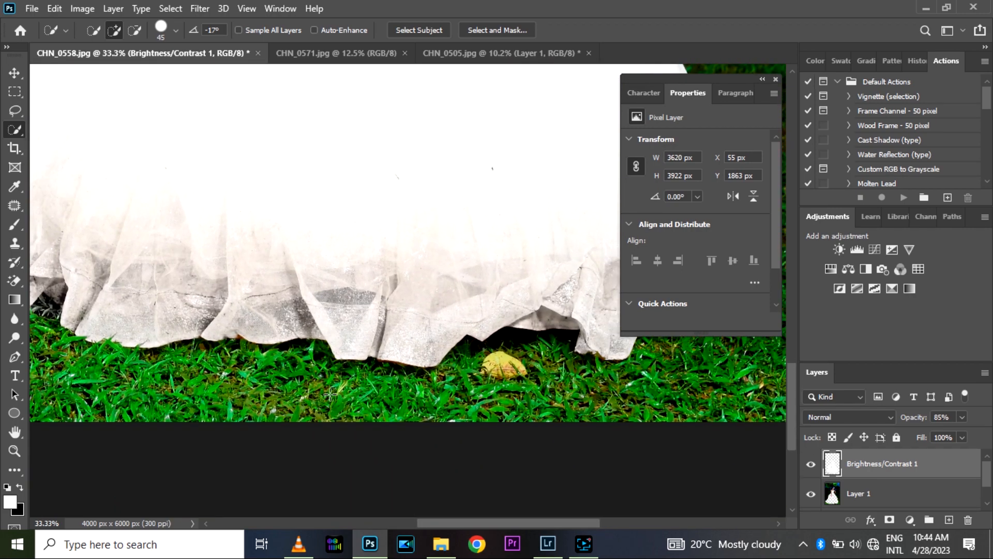
pyautogui.hotkey('ctrl', '0')
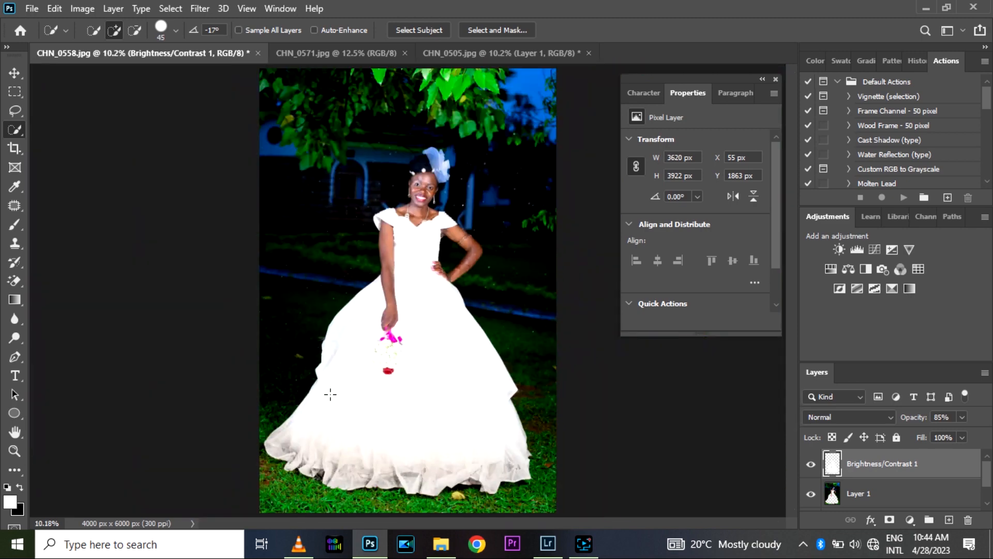
# - Open the dress layer in Camera Raw and paint over the grey, shadowed ruffles along the hem with the Adjustment Brush
pyautogui.click(388, 411)
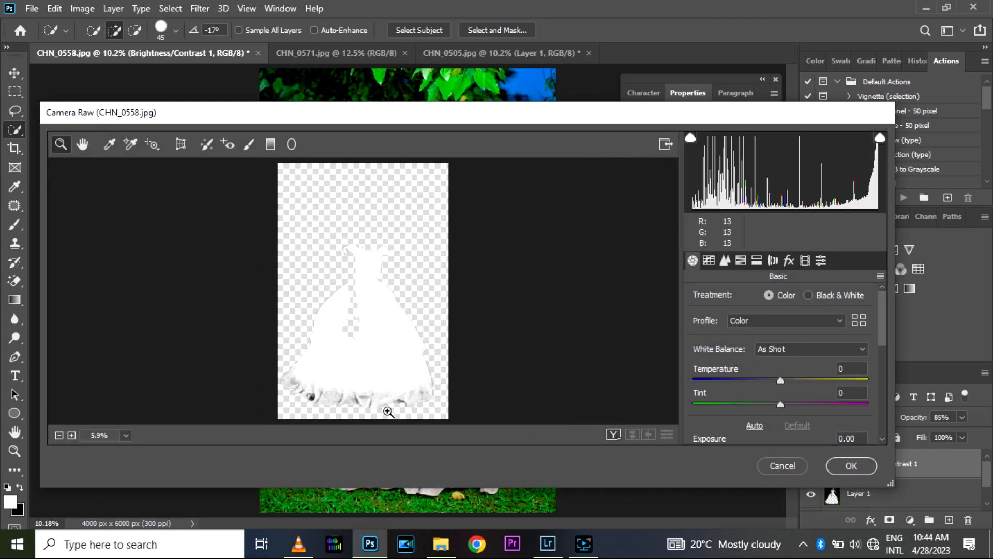
pyautogui.hotkey('ctrl', '+')
pyautogui.hotkey('ctrl', '+')
pyautogui.hotkey('ctrl', '+')
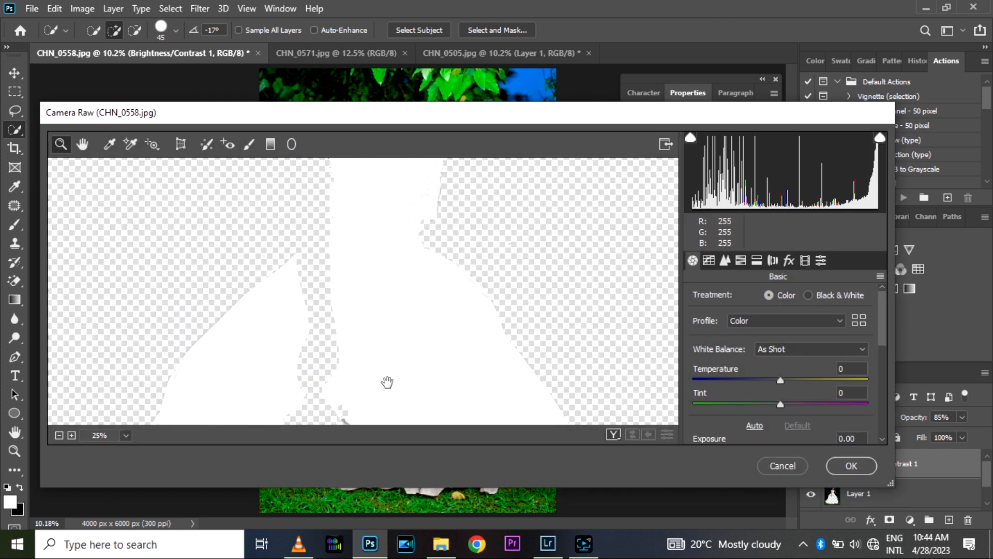
pyautogui.scroll(-6, 387, 382)
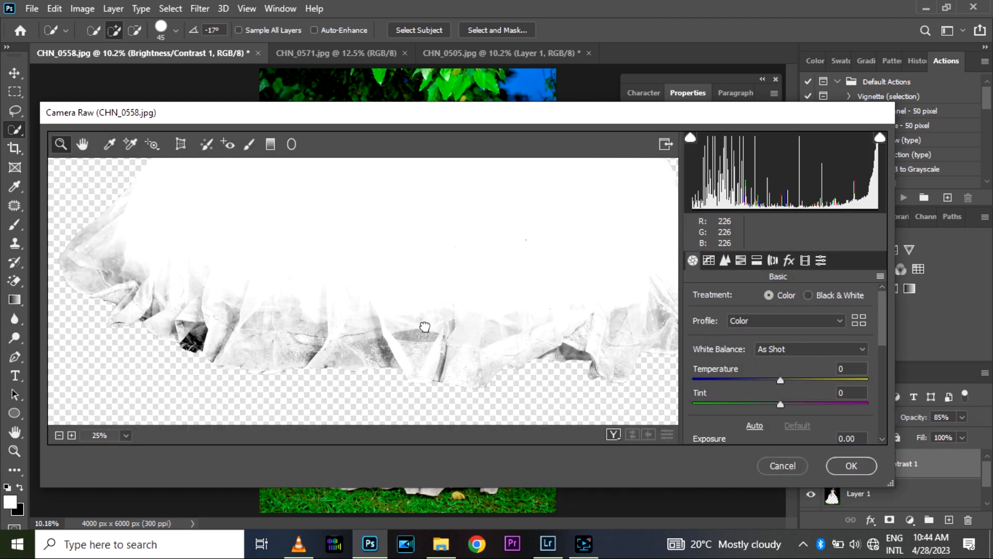
pyautogui.press('k')
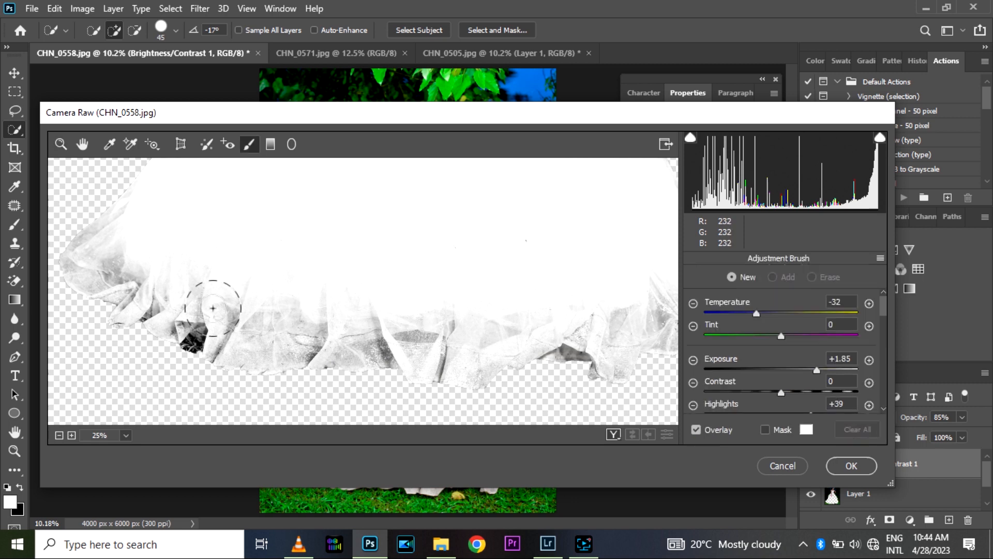
pyautogui.moveTo(171, 294)
pyautogui.mouseDown()
pyautogui.moveTo(155, 310)
pyautogui.moveTo(111, 266)
pyautogui.moveTo(111, 228)
pyautogui.moveTo(144, 293)
pyautogui.moveTo(244, 345)
pyautogui.moveTo(239, 284)
pyautogui.moveTo(326, 349)
pyautogui.moveTo(454, 355)
pyautogui.moveTo(517, 333)
pyautogui.moveTo(249, 328)
pyautogui.moveTo(193, 344)
pyautogui.moveTo(213, 340)
pyautogui.mouseUp()
pyautogui.moveTo(514, 342)
pyautogui.mouseDown()
pyautogui.moveTo(464, 330)
pyautogui.moveTo(533, 360)
pyautogui.moveTo(556, 320)
pyautogui.moveTo(547, 311)
pyautogui.moveTo(588, 298)
pyautogui.mouseUp()
pyautogui.moveTo(574, 261)
pyautogui.mouseDown()
pyautogui.moveTo(574, 366)
pyautogui.moveTo(534, 251)
pyautogui.mouseUp()
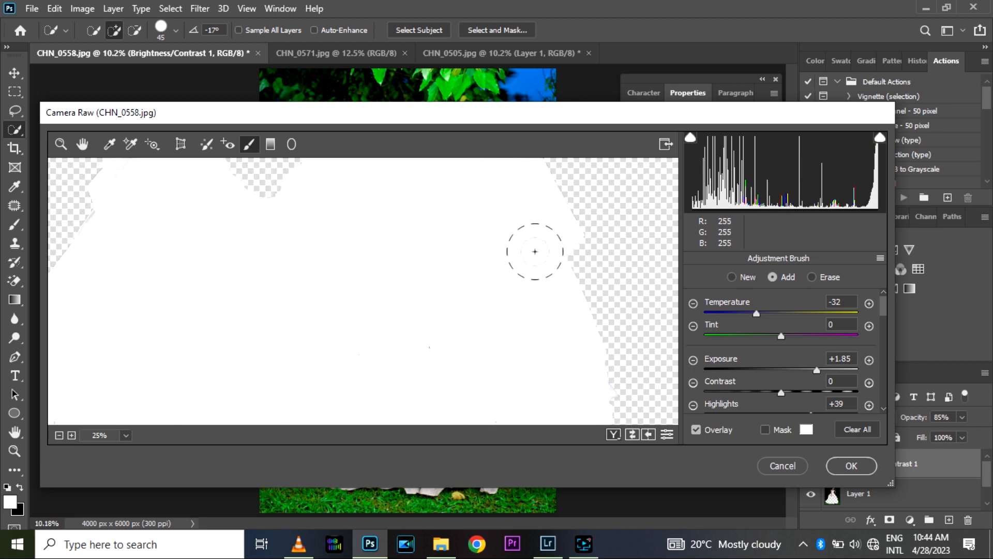
pyautogui.moveTo(473, 354)
pyautogui.mouseDown()
pyautogui.moveTo(504, 259)
pyautogui.moveTo(541, 241)
pyautogui.mouseUp()
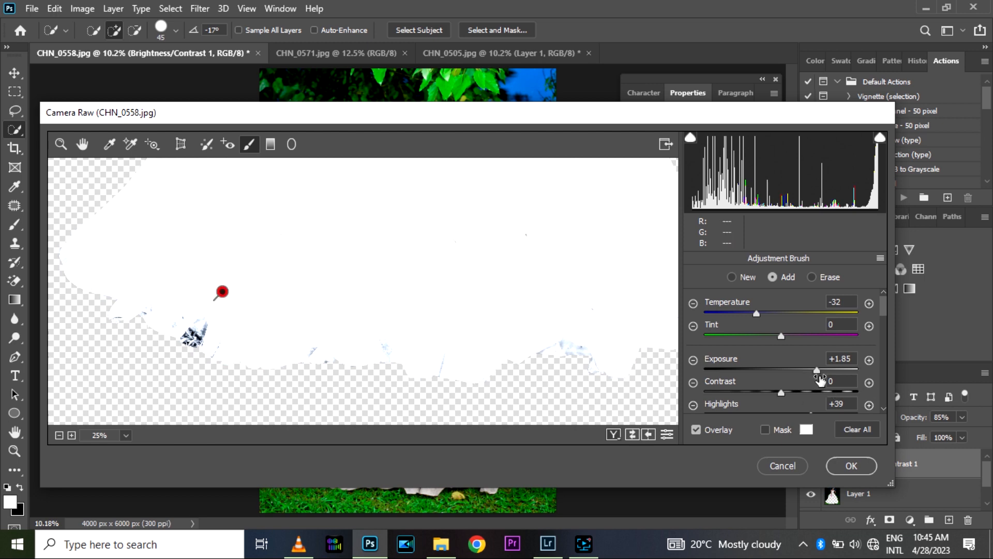
# - Set the brush adjustment to Exposure +0.70, Contrast -27 and Highlights +11, and apply the Camera Raw edit
pyautogui.moveTo(818, 371); pyautogui.dragTo(799, 376)
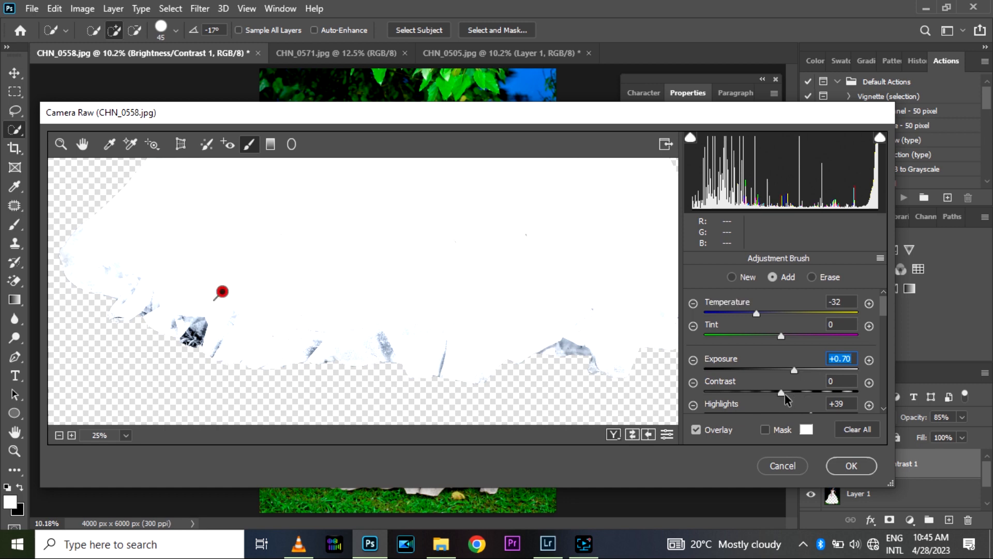
pyautogui.moveTo(782, 393)
pyautogui.mouseDown()
pyautogui.moveTo(743, 401)
pyautogui.moveTo(853, 403)
pyautogui.moveTo(766, 404)
pyautogui.mouseUp()
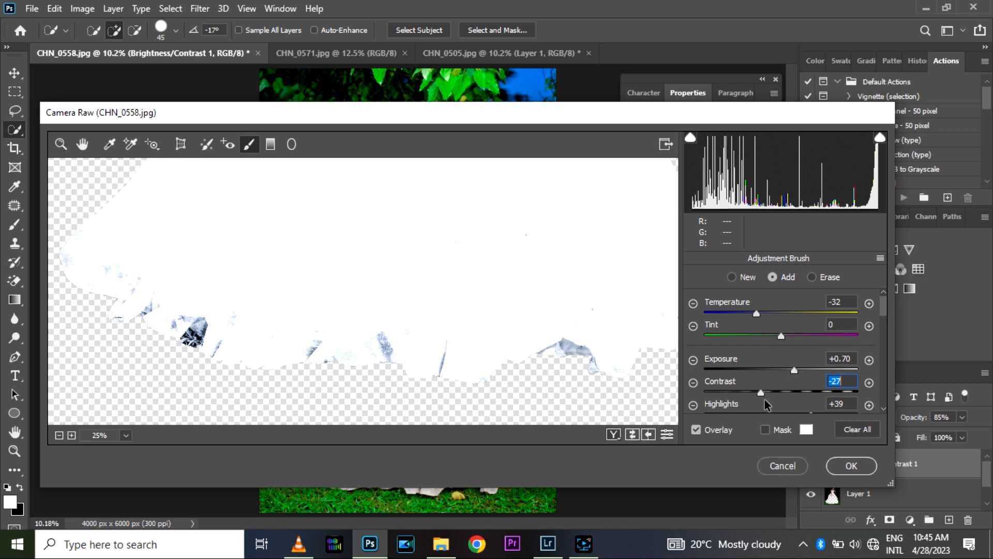
pyautogui.scroll(-1, 887, 316)
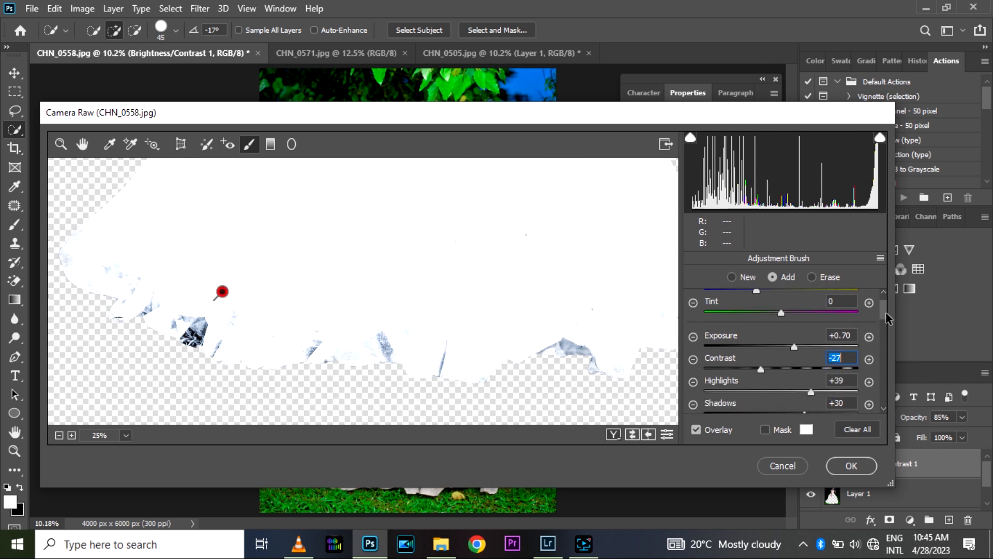
pyautogui.moveTo(811, 392); pyautogui.dragTo(790, 393)
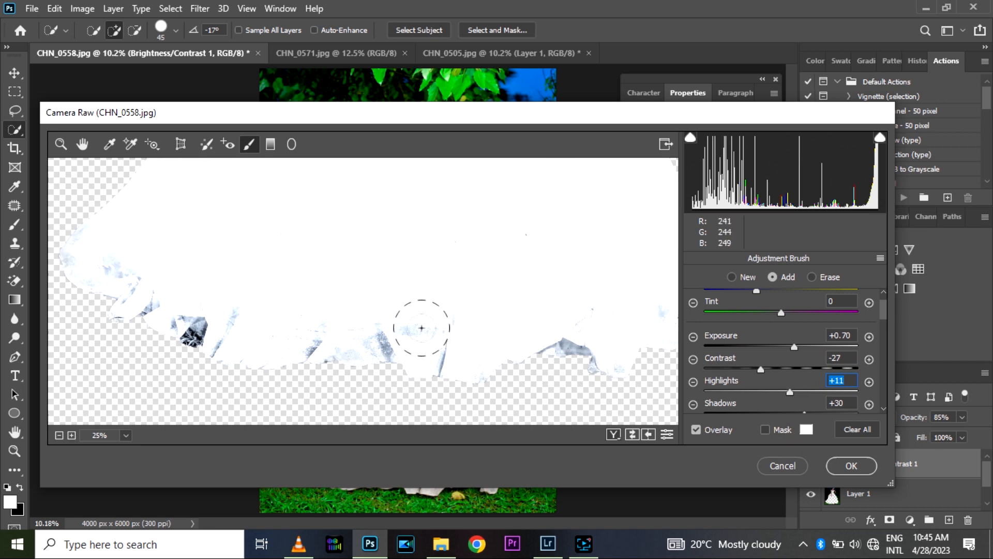
pyautogui.click(852, 465)
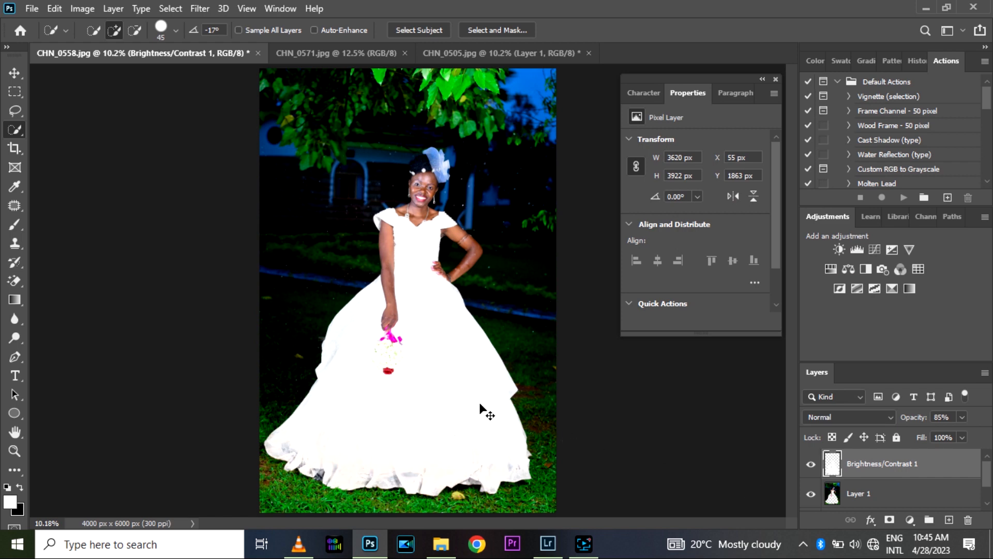
# - Examine the retouched hem, skirt and bodice up close in the full photo
pyautogui.hotkey('ctrl', '-')
pyautogui.hotkey('ctrl', '+')
pyautogui.hotkey('ctrl', '+')
pyautogui.hotkey('ctrl', '+')
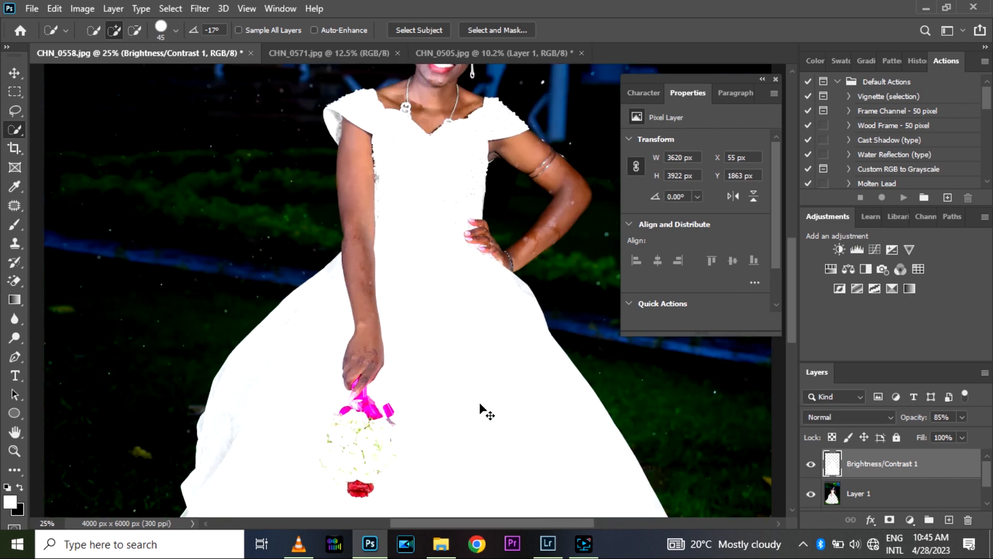
pyautogui.moveTo(480, 414); pyautogui.dragTo(399, 138)
pyautogui.moveTo(456, 436); pyautogui.dragTo(498, 371)
pyautogui.moveTo(415, 233); pyautogui.dragTo(360, 352)
pyautogui.moveTo(367, 144); pyautogui.dragTo(363, 293)
pyautogui.hotkey('ctrl', '0')
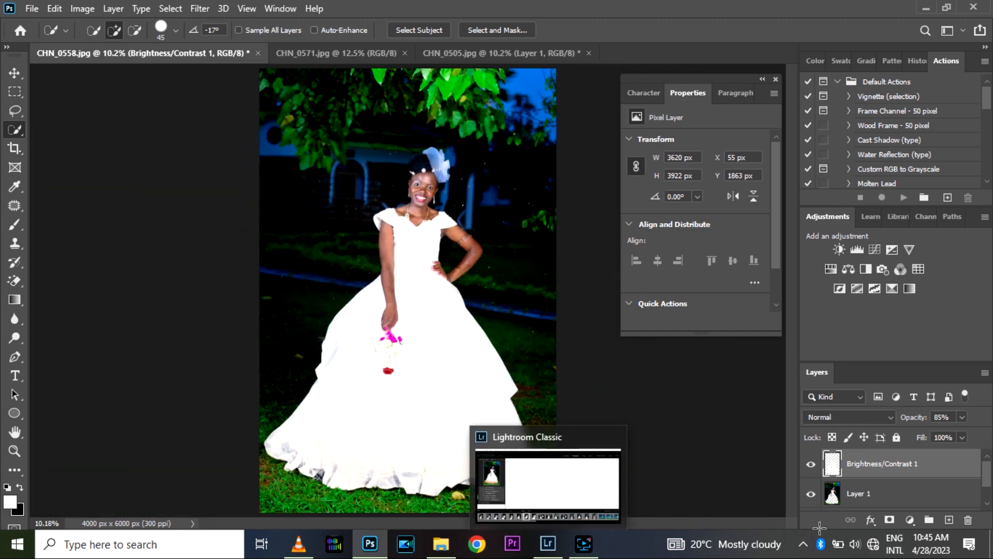
# - Toggle the Brightness/Contrast 1 layer off and on to compare the stained hem with the retouched one
pyautogui.click(811, 465)
pyautogui.click(811, 466)
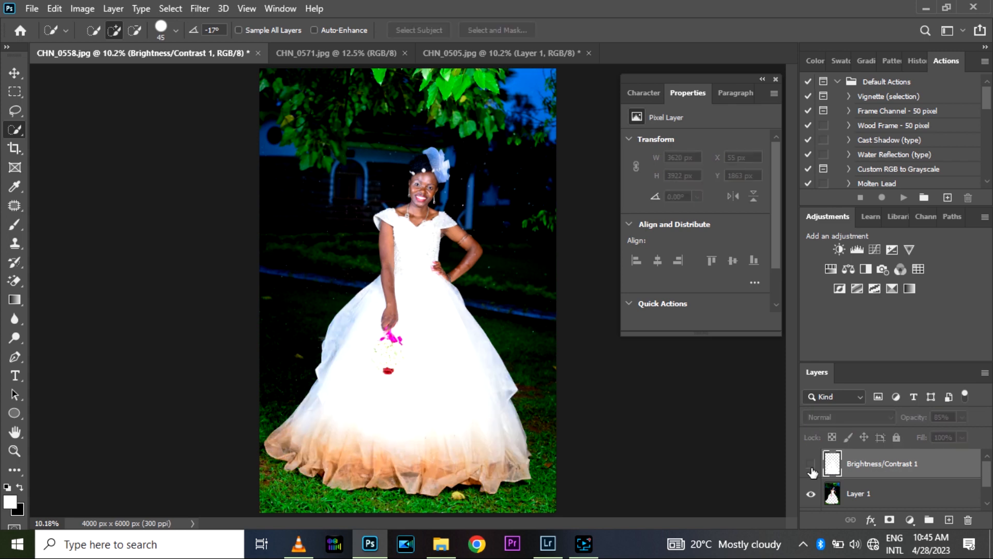
pyautogui.click(812, 465)
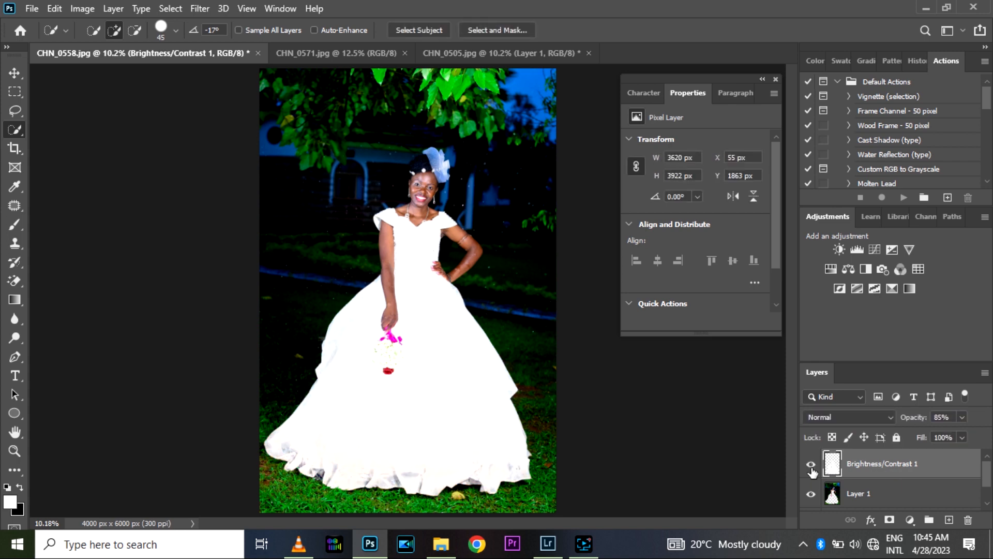
pyautogui.click(812, 465)
pyautogui.click(812, 466)
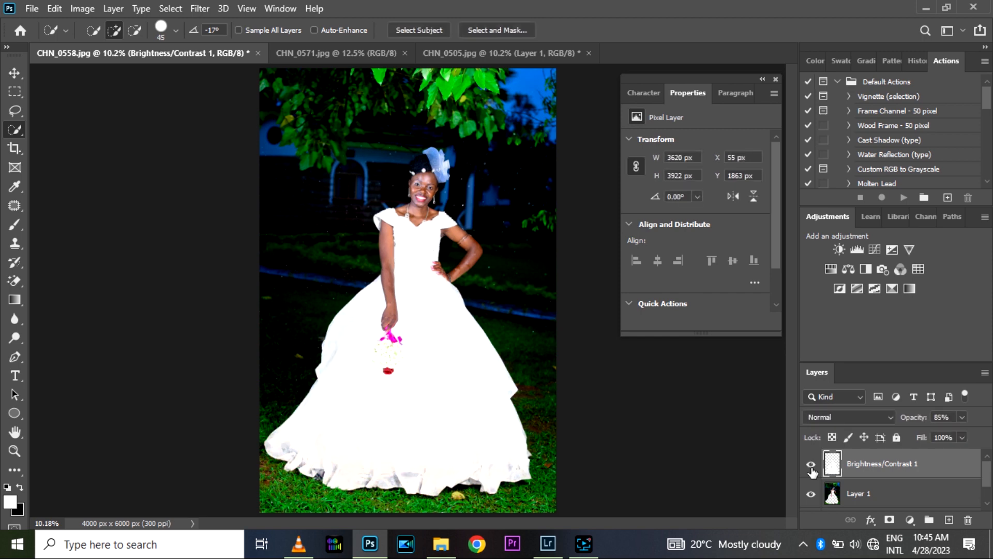